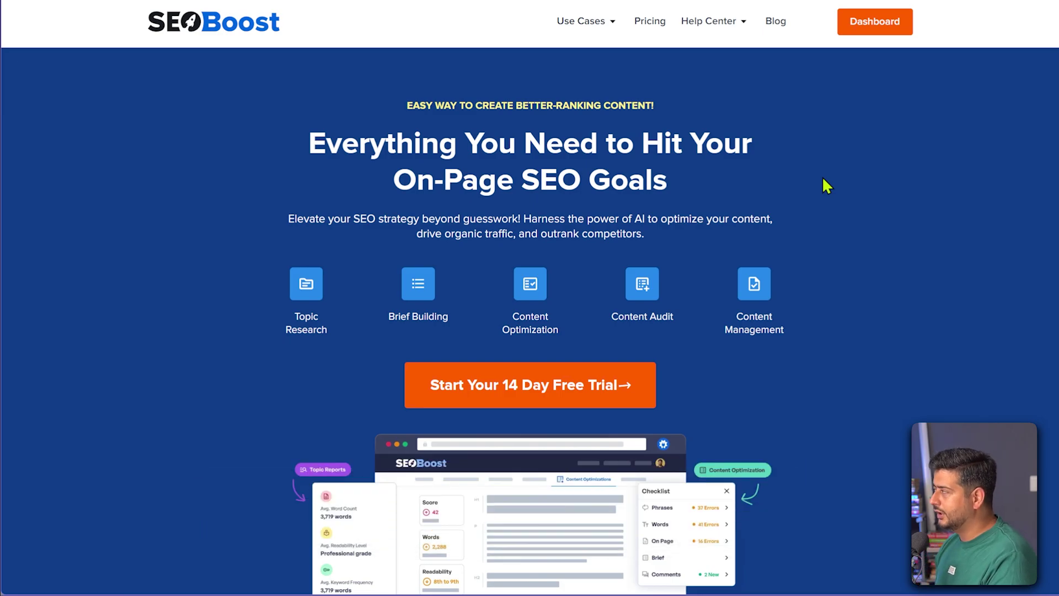
In the WordPress admin dashboard, upload the plugin file aioseo-pro-v4.7.5.zip and install it.
click(790, 1)
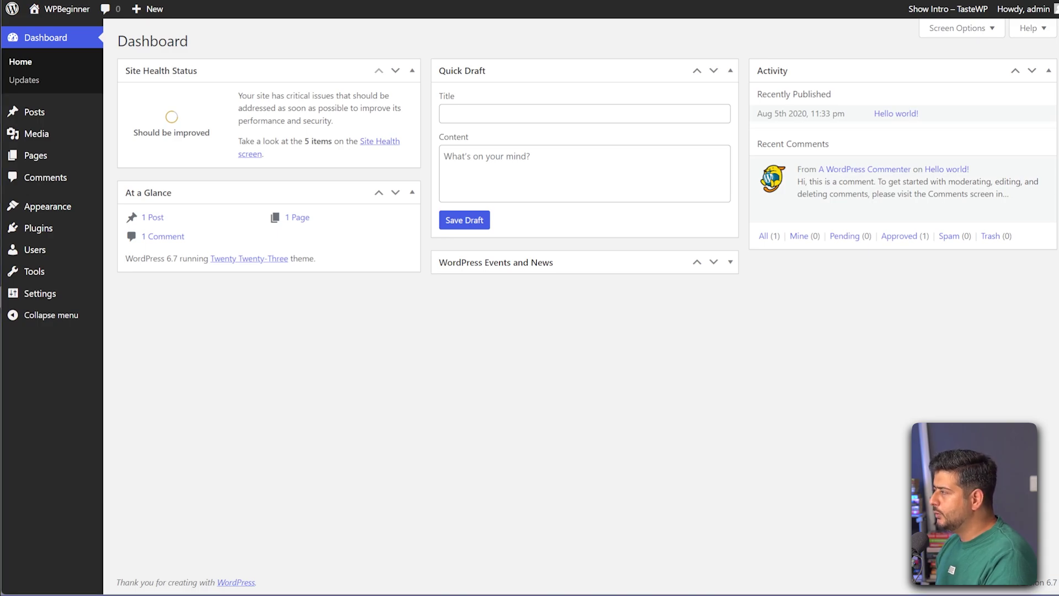
mouse_move(41, 237)
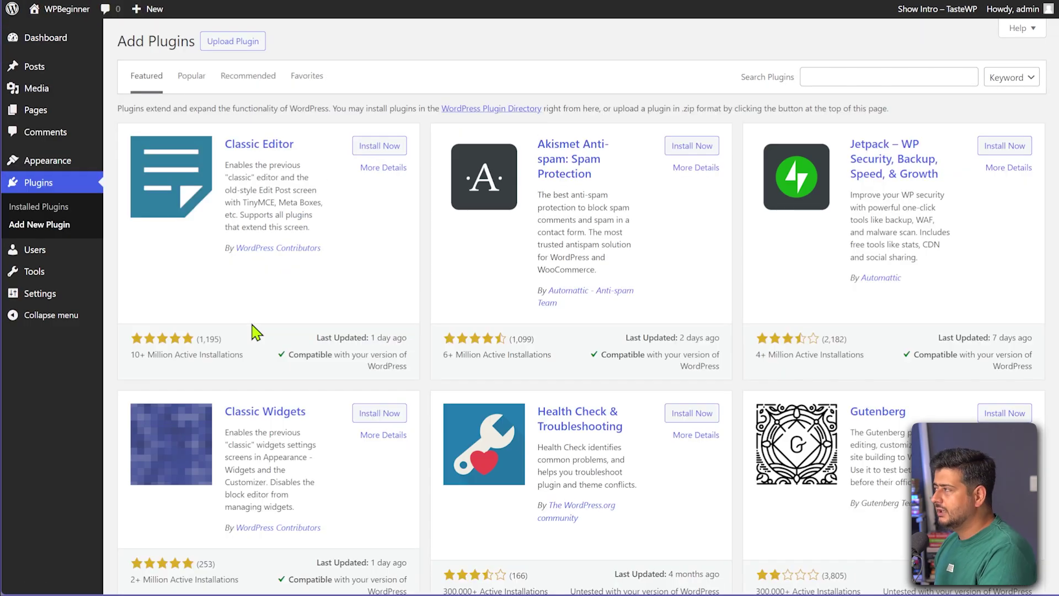
click(248, 44)
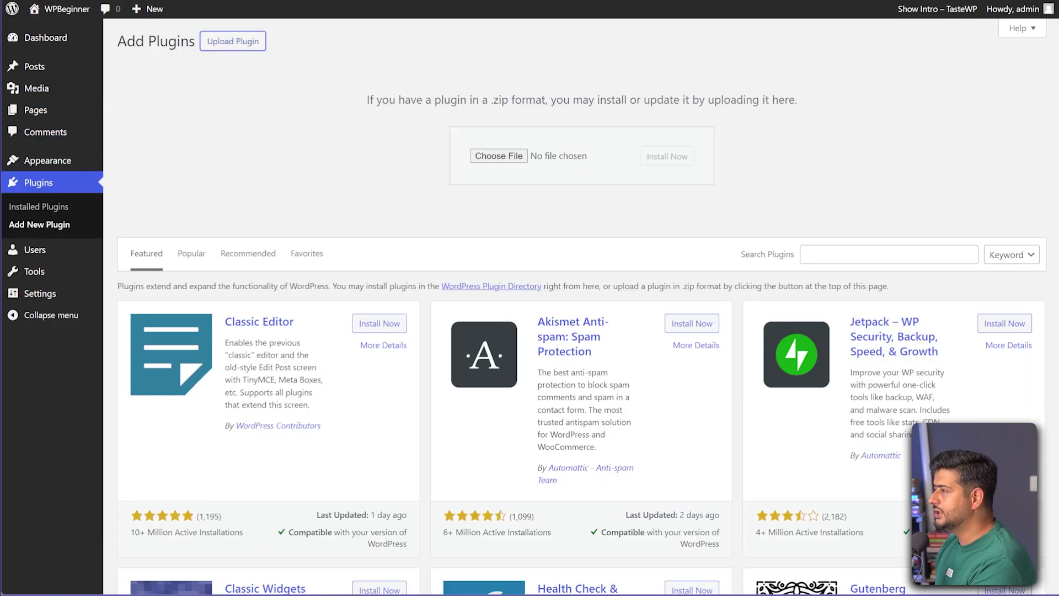
drag(283, 141, 552, 166)
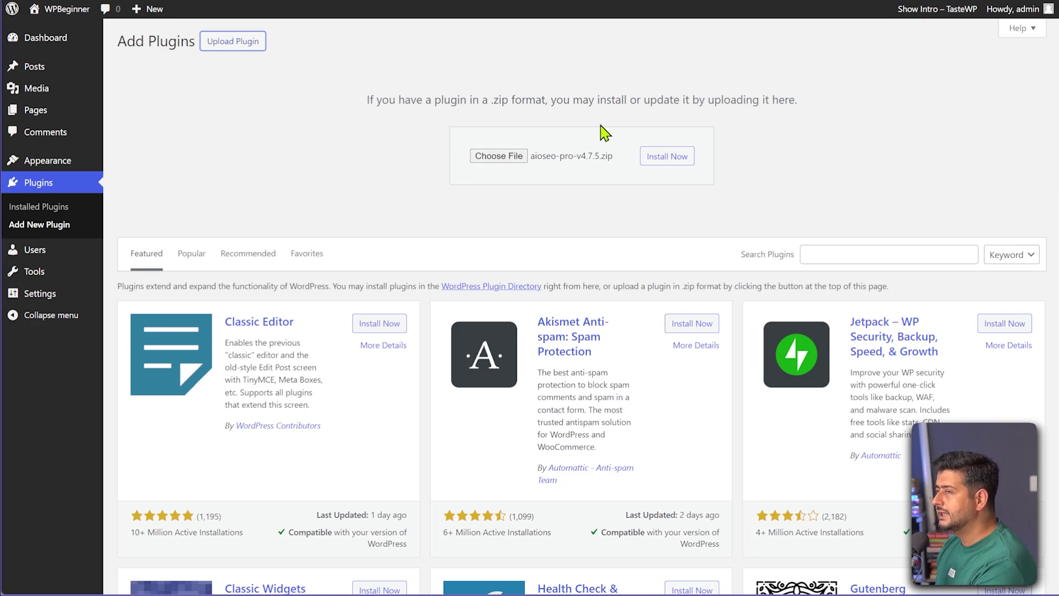
click(692, 158)
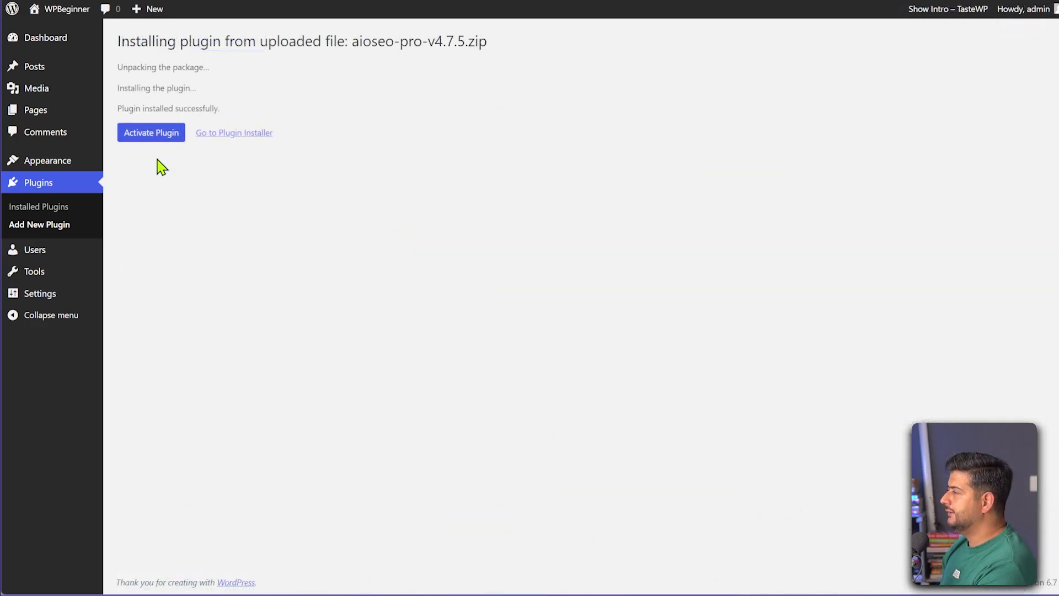
Activate the installed plugin, enter the license key, and connect the All in One SEO Pro license.
click(154, 146)
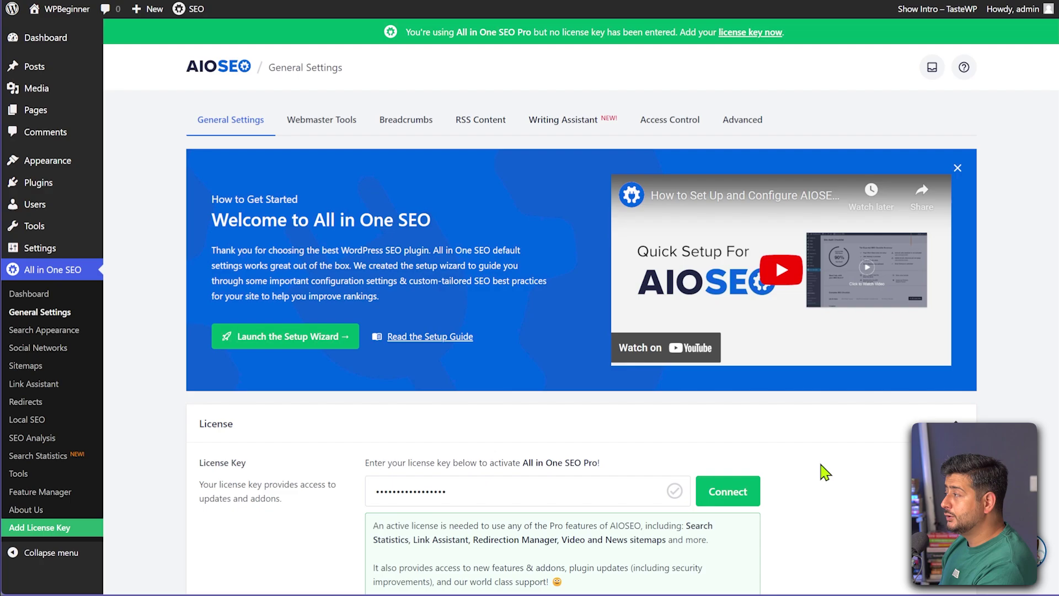
click(711, 498)
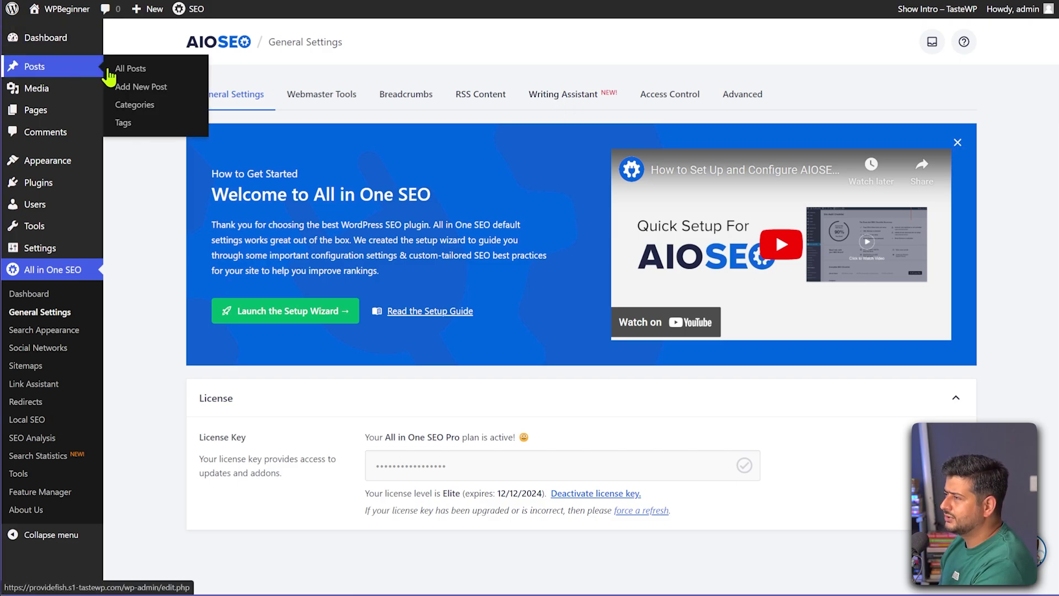
Connect the Writing Assistant to the existing SEOBoost account with the Default workspace, keeping all post types included.
click(568, 101)
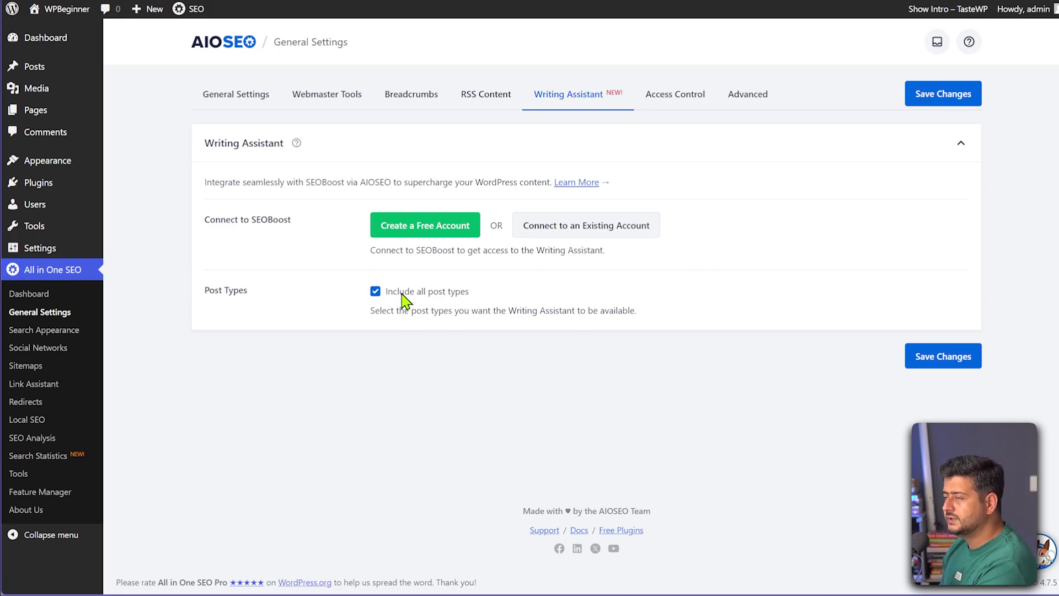
click(375, 291)
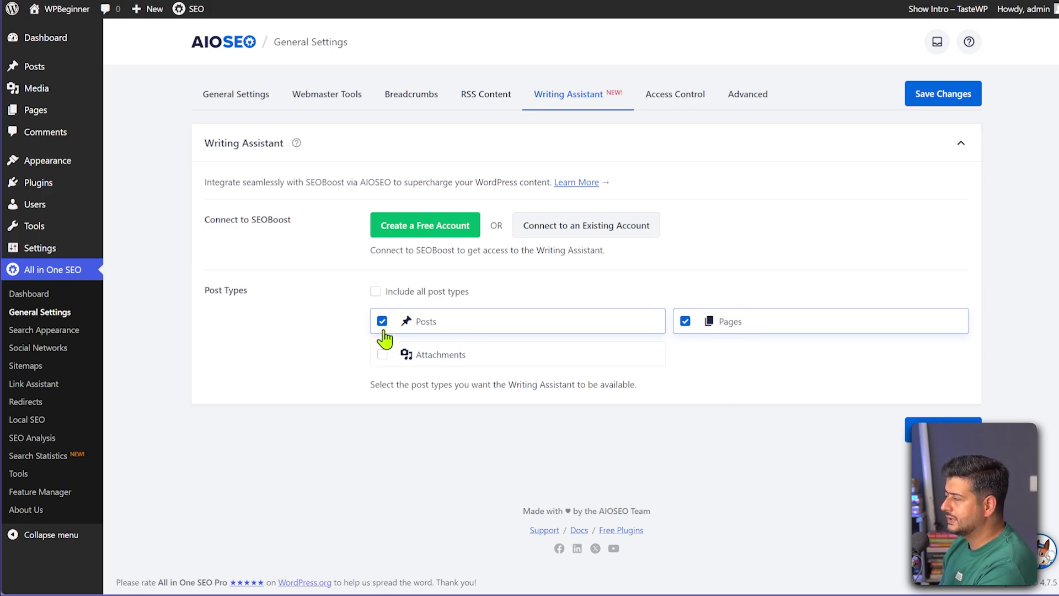
click(400, 293)
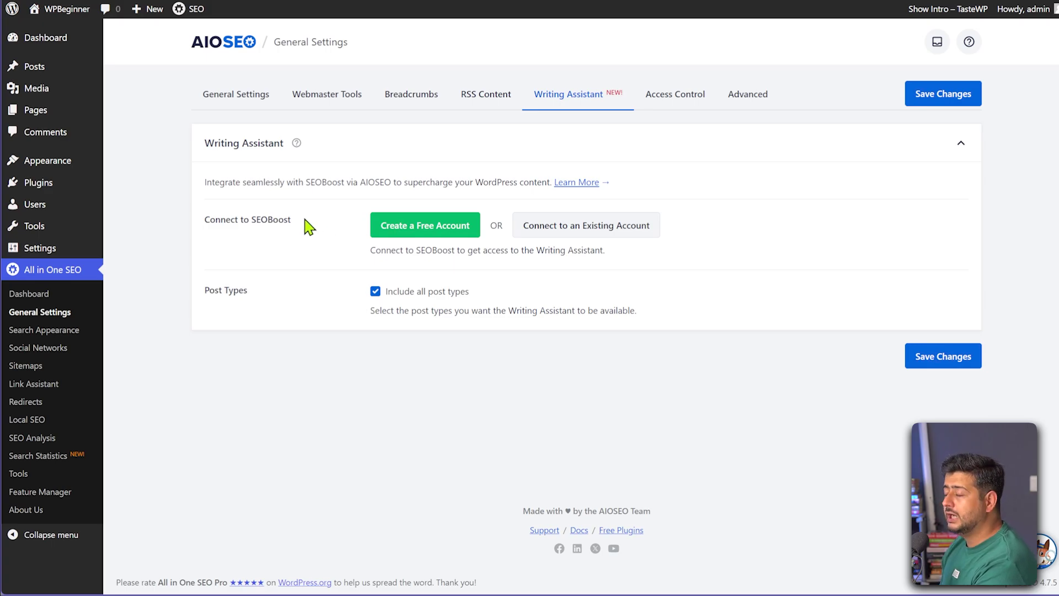
click(604, 227)
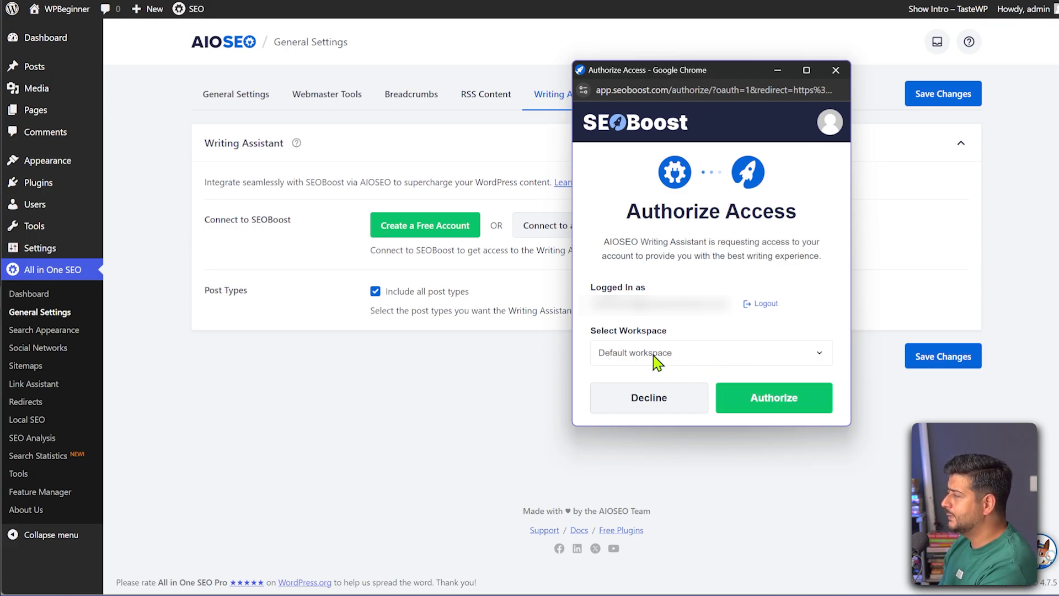
click(763, 391)
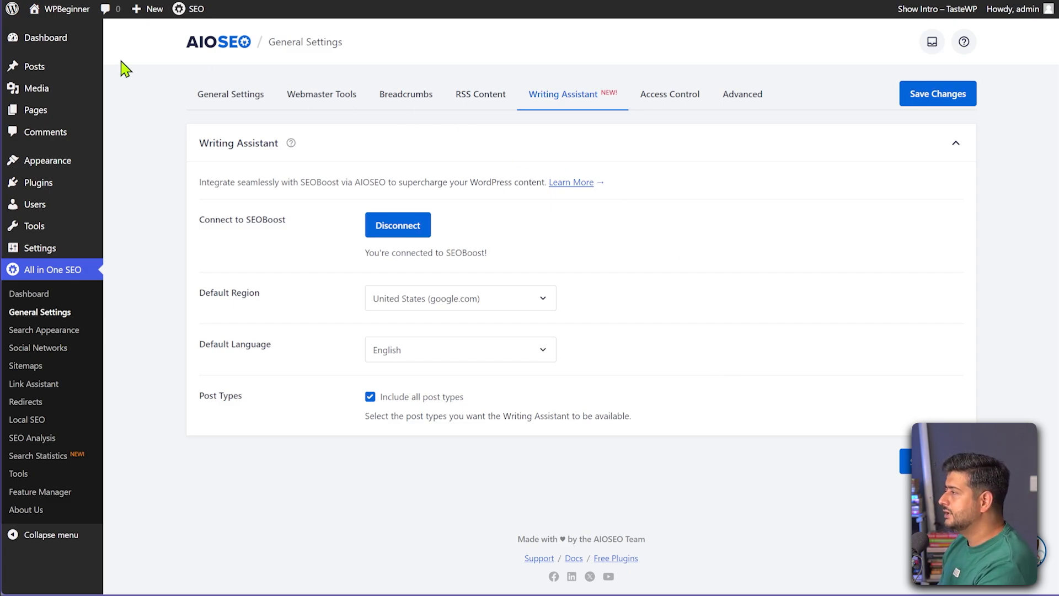
Create a new post and fill its body with the prepared lawn care article.
mouse_move(42, 76)
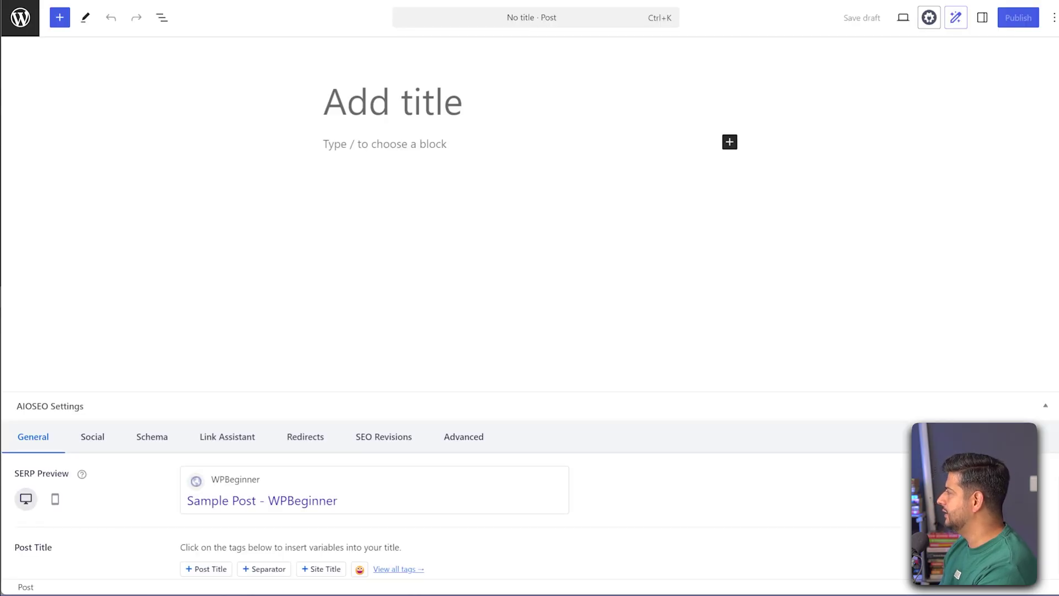
click(370, 146)
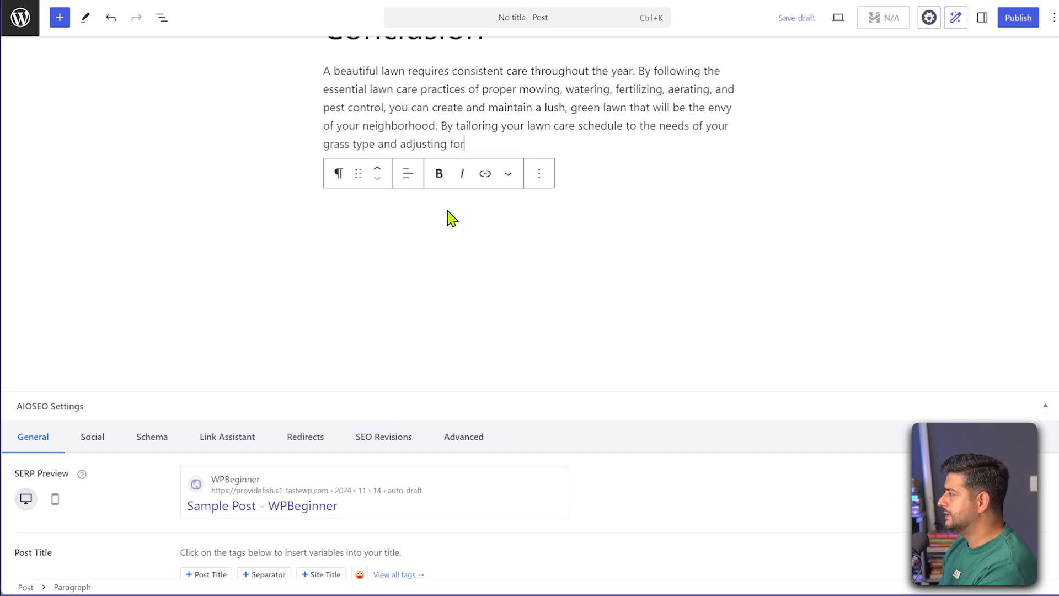
text(rass type and adjusting for)
Title the post "Essential Lawn Care: Things and Tools you should know".
scroll(467, 269, up, 20)
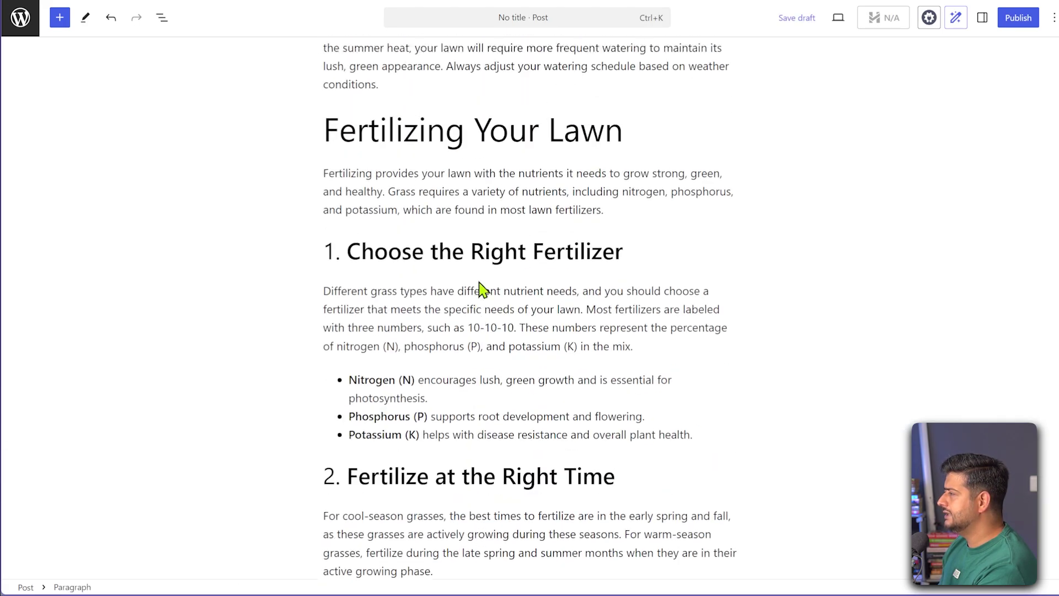
scroll(486, 284, up, 10)
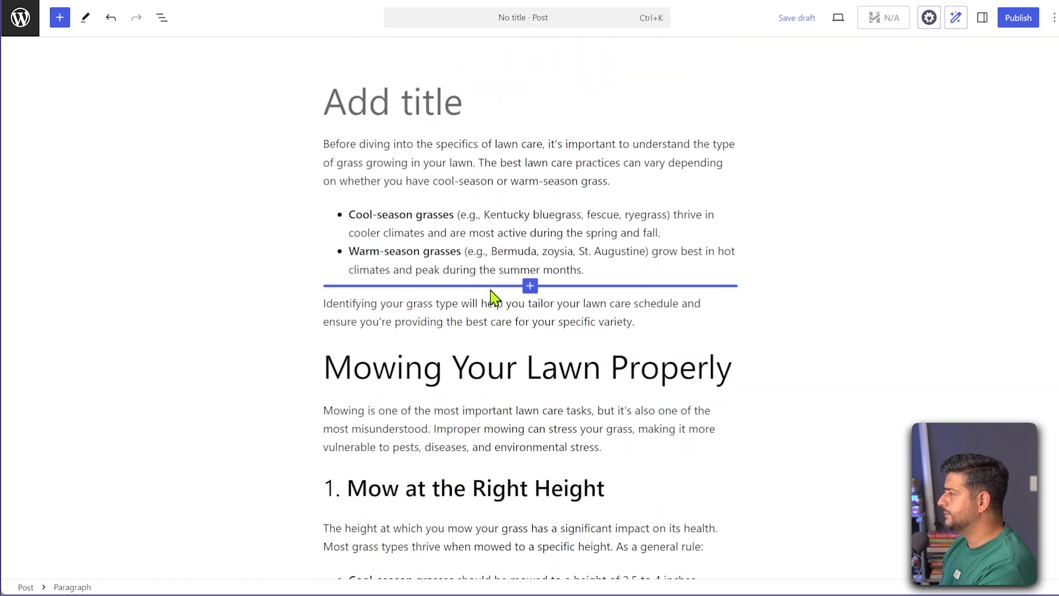
click(409, 101)
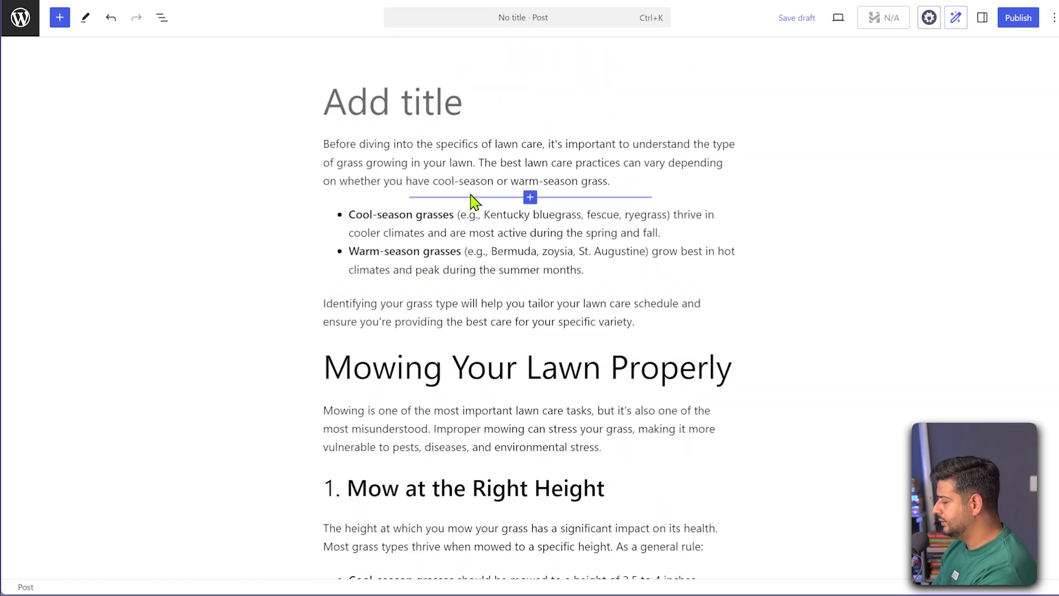
text(Essent)
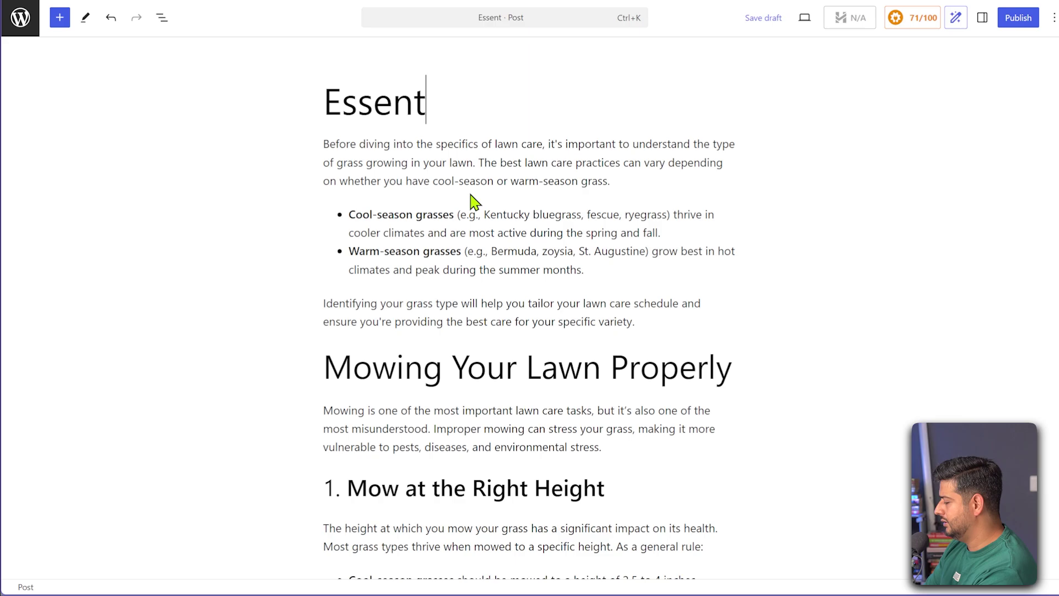
text(ial Lawn Ca)
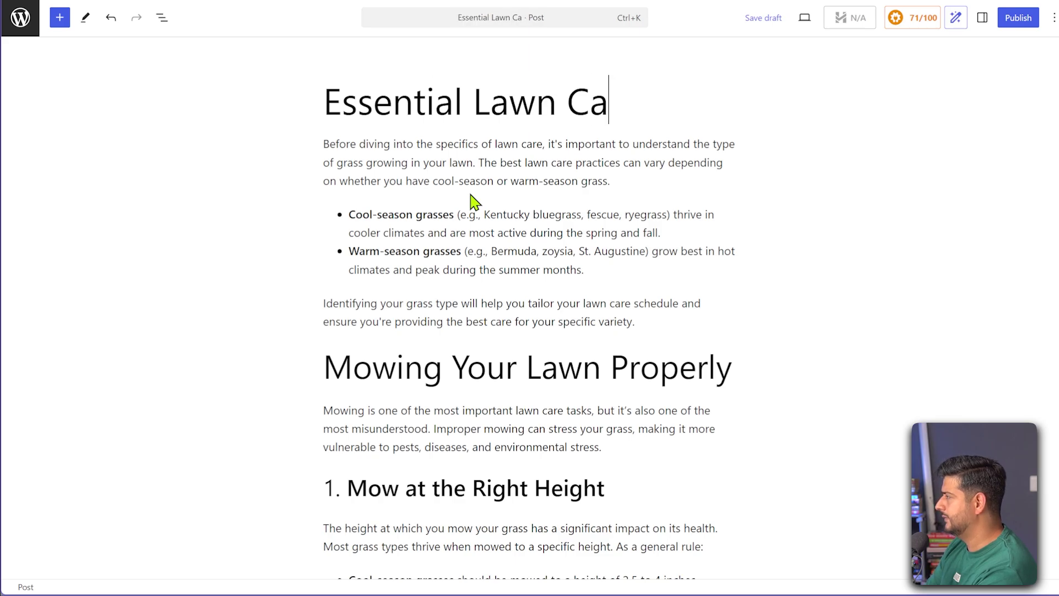
text(re: Things)
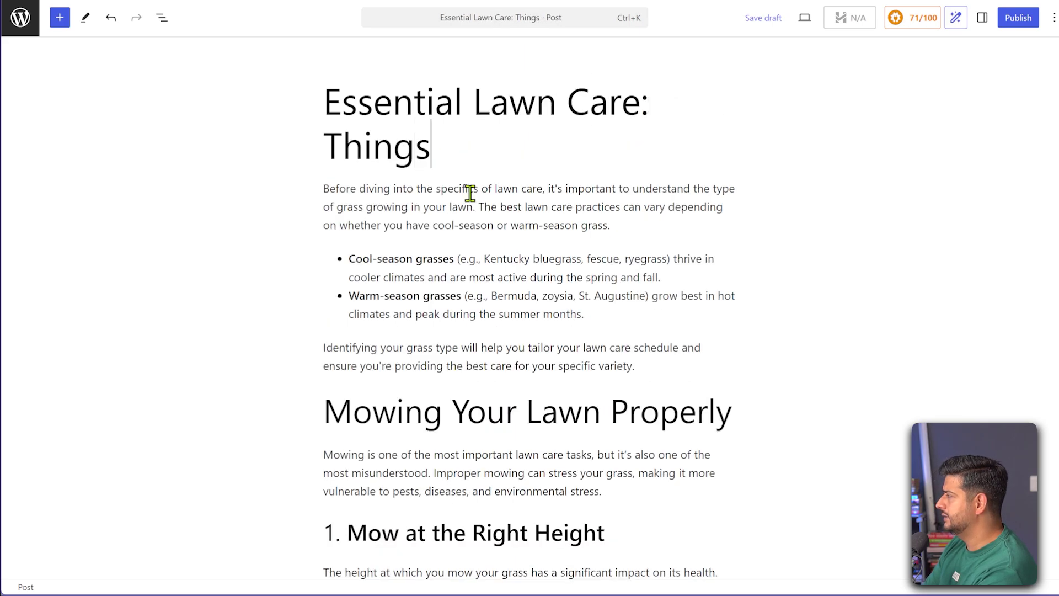
text( and Tools you should)
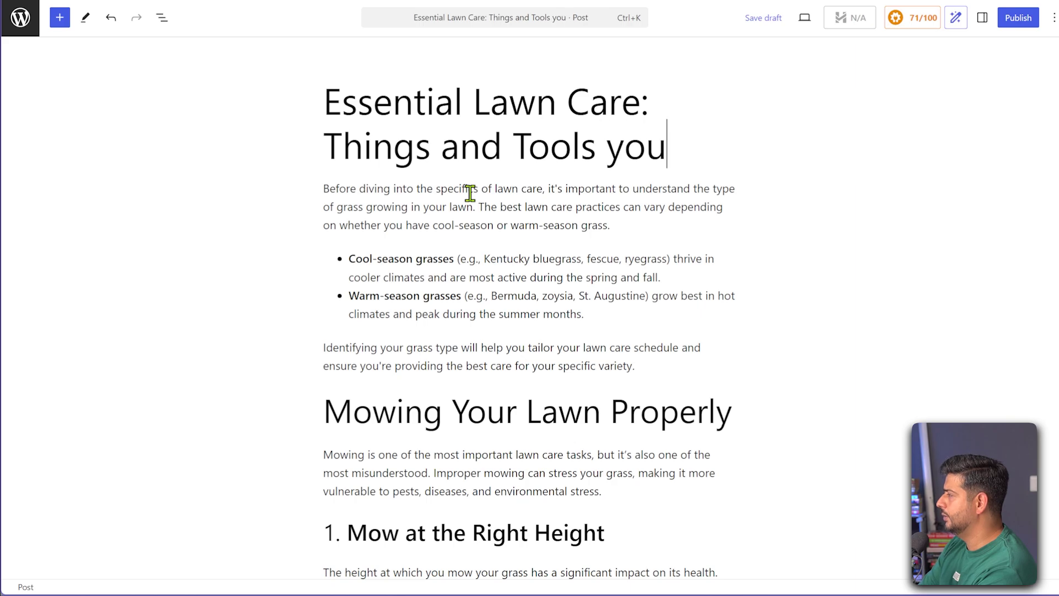
text(ow)
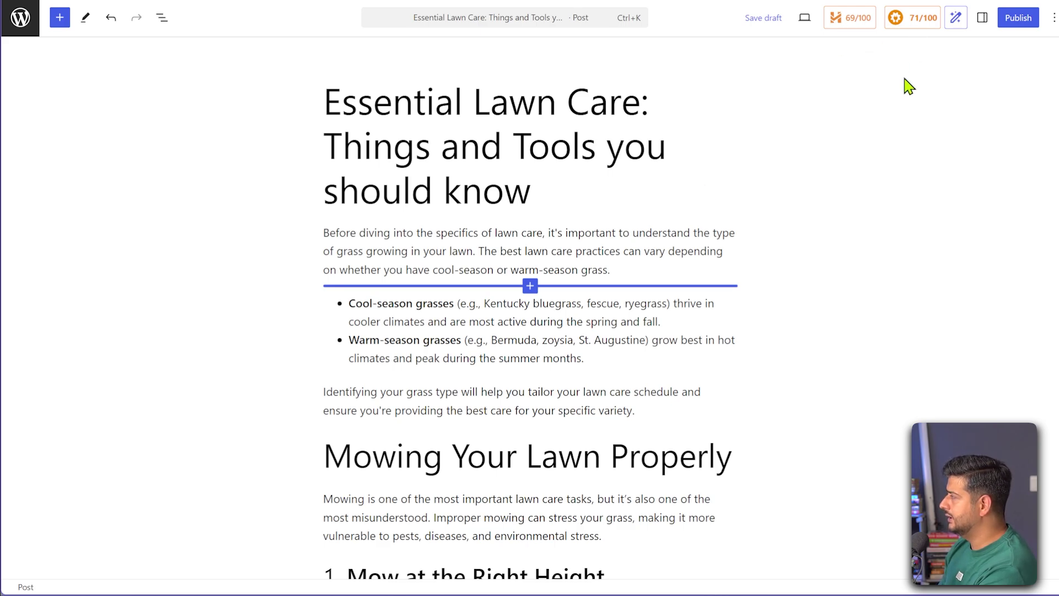
Look over the article, then examine the title's score, word balance, sentiment and headline type in the Headline Analyzer.
scroll(742, 237, down, 8)
scroll(742, 238, down, 20)
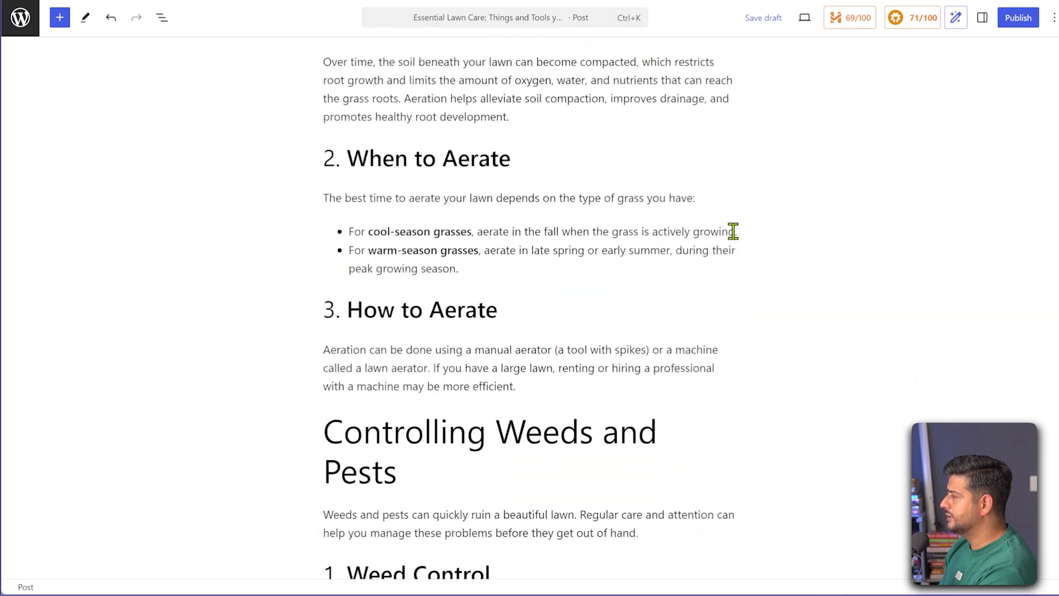
scroll(778, 244, up, 20)
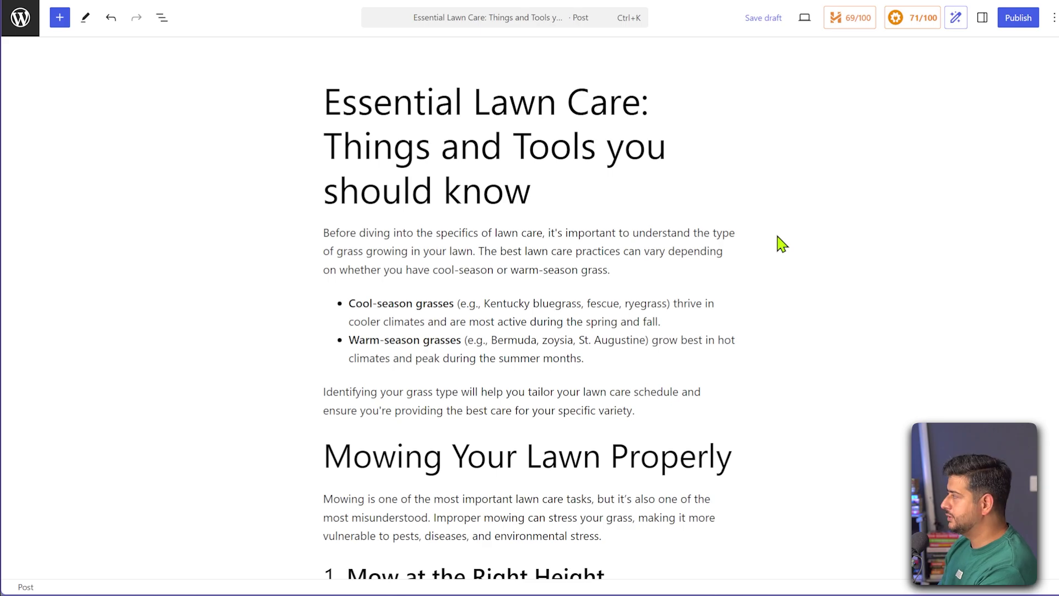
click(847, 19)
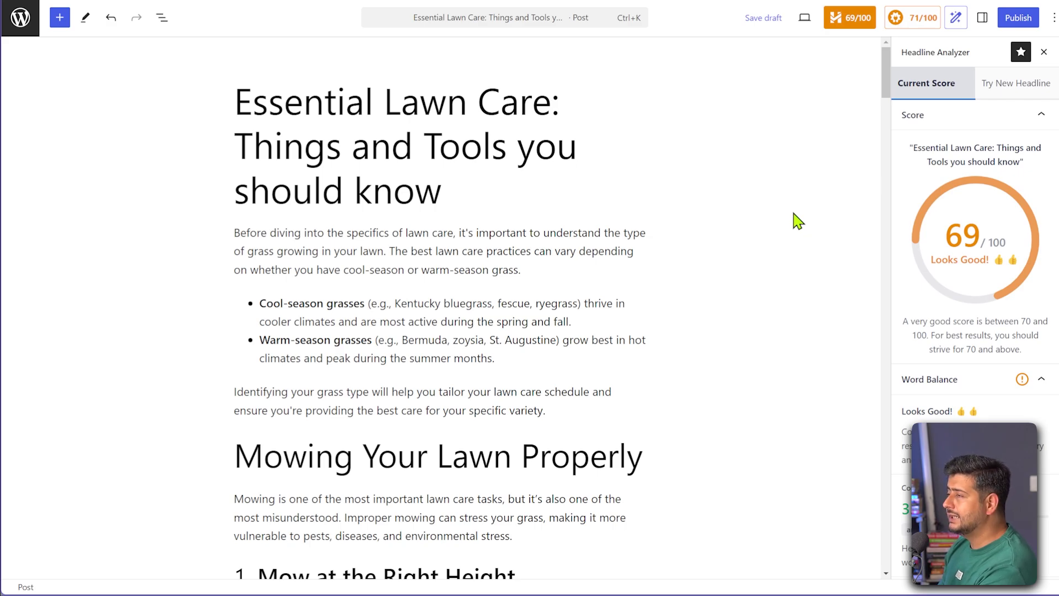
scroll(988, 165, down, 10)
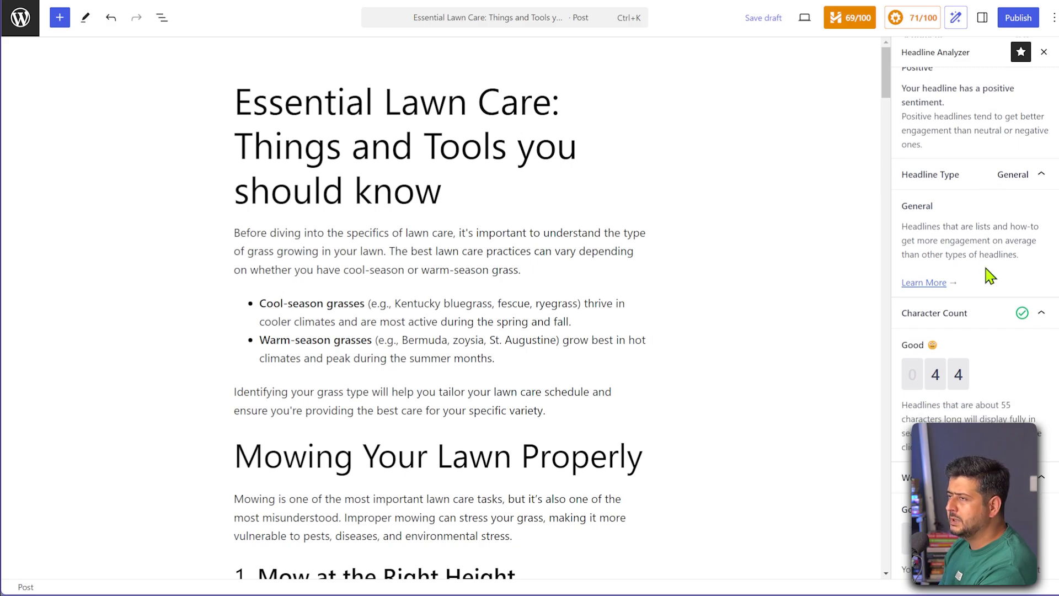
scroll(988, 276, up, 8)
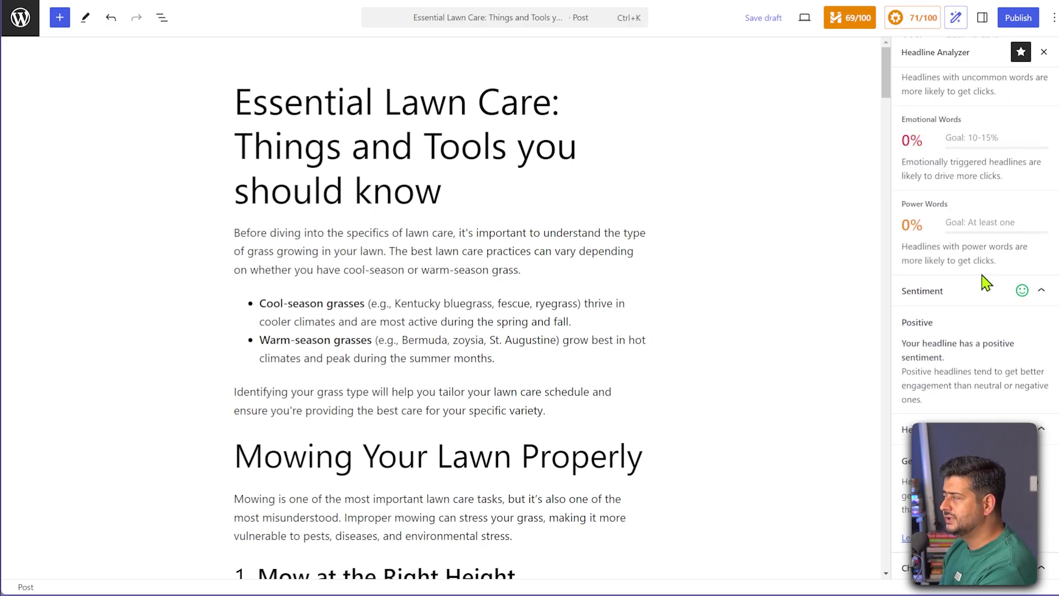
scroll(980, 273, up, 5)
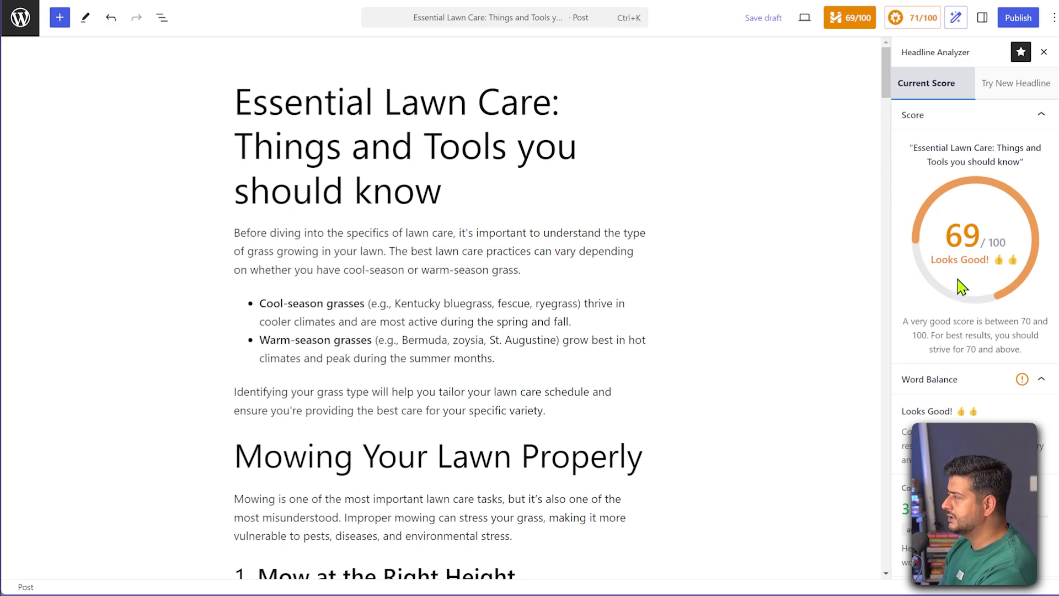
scroll(962, 287, down, 3)
scroll(963, 307, up, 1)
scroll(953, 348, down, 5)
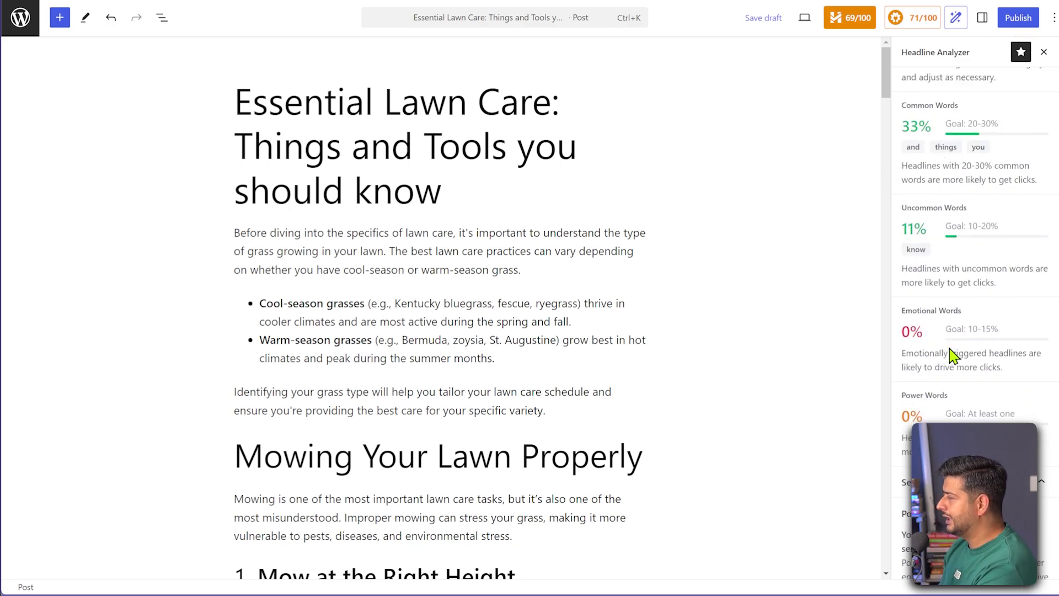
scroll(960, 342, up, 7)
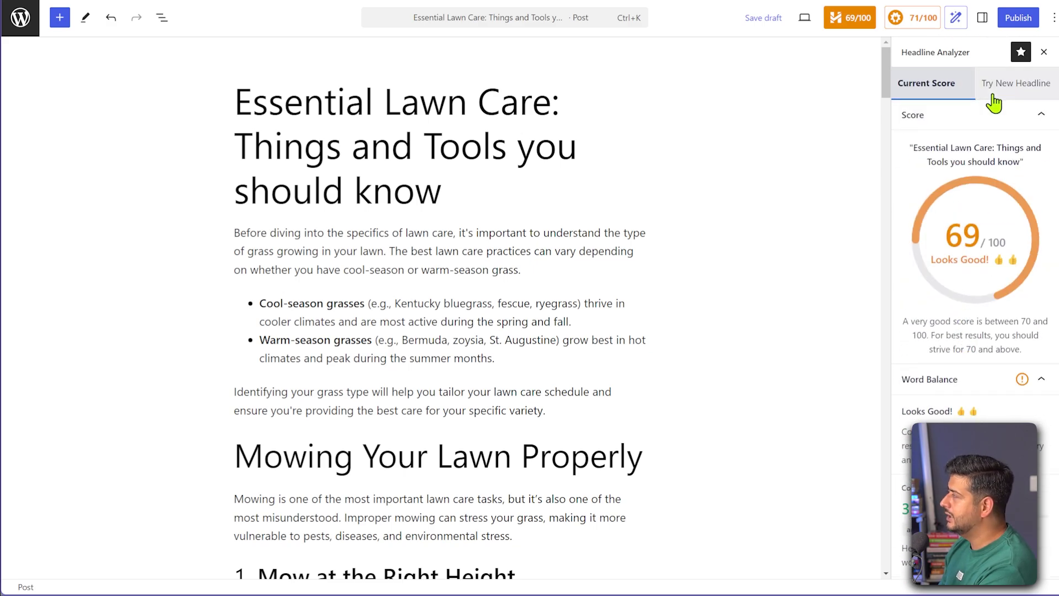
Collapse the Score, Word Balance, Sentiment and Headline Type sections of the headline analysis to review the character count.
click(1001, 115)
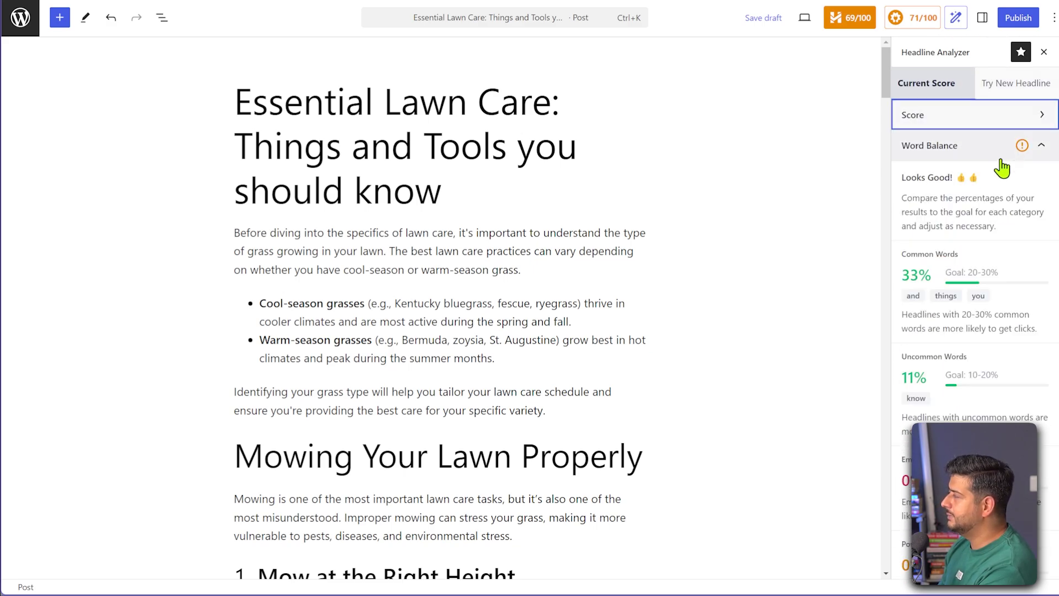
click(998, 147)
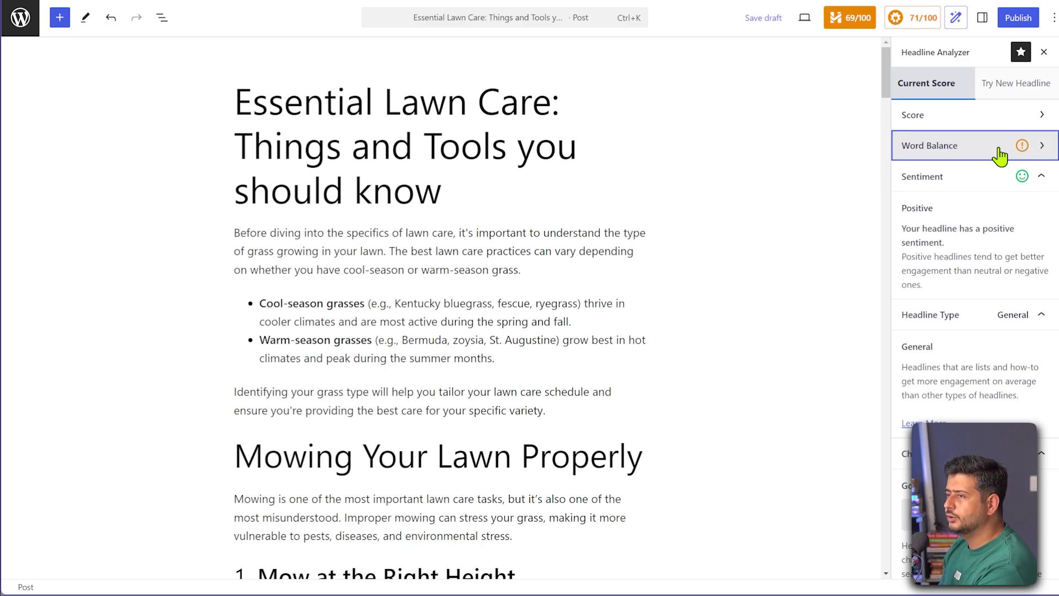
click(992, 179)
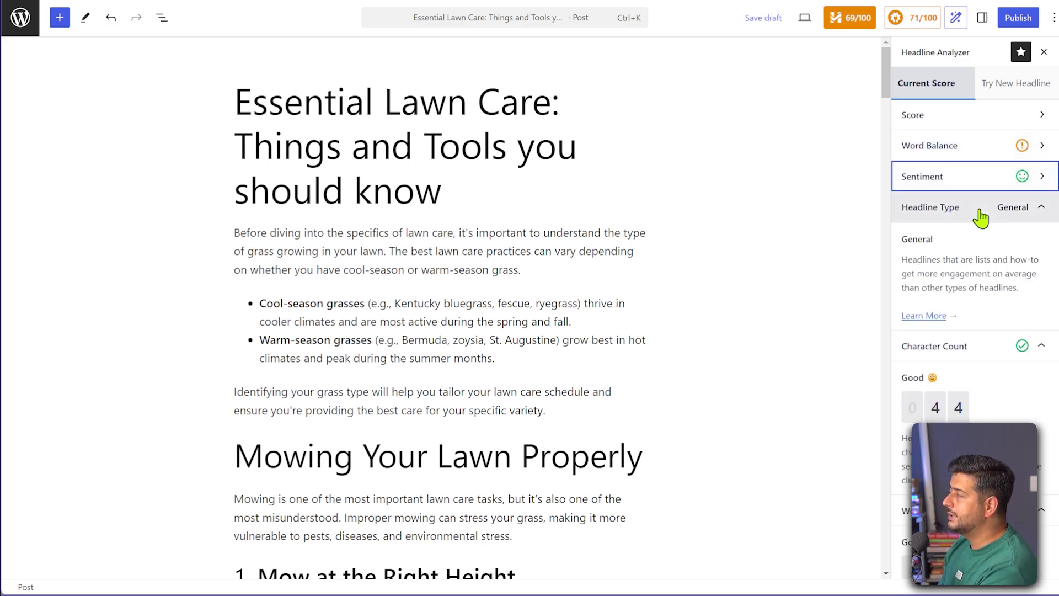
click(981, 209)
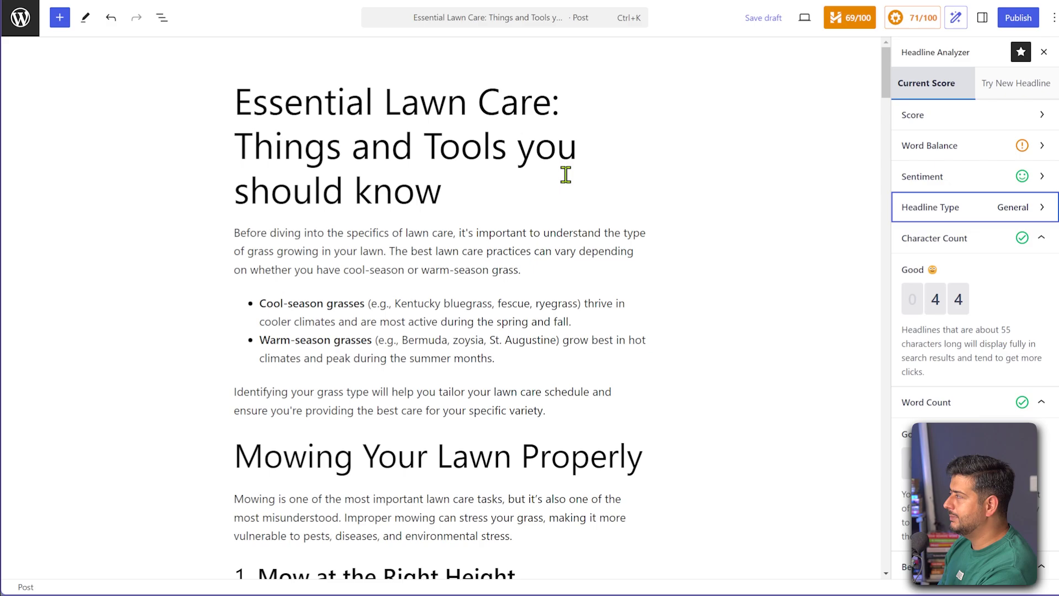
Look at the SERP preview in the post's general AIOSEO settings and close the AIOSEO overview.
click(914, 25)
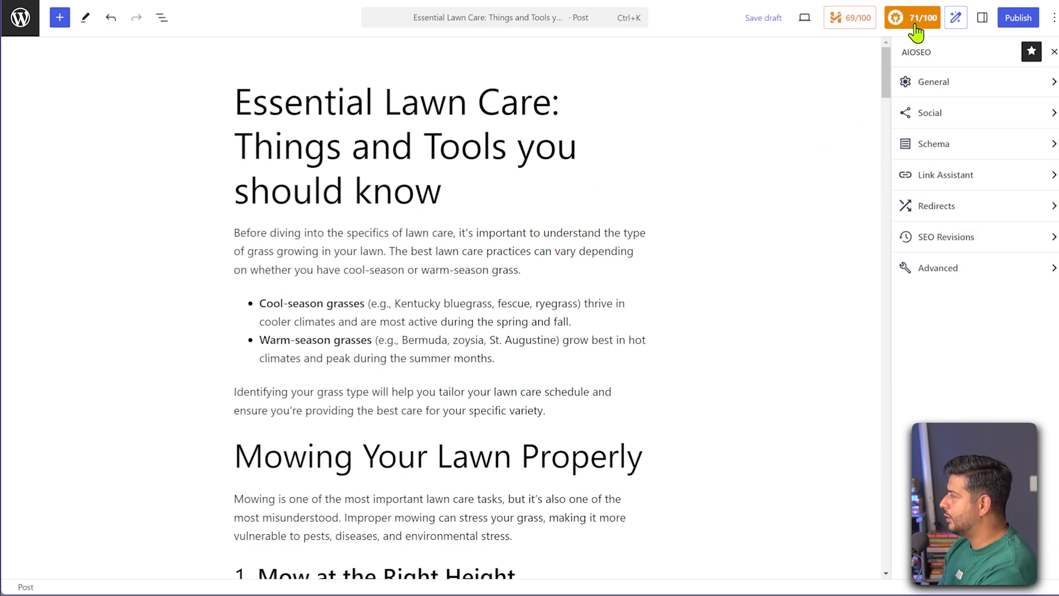
click(932, 83)
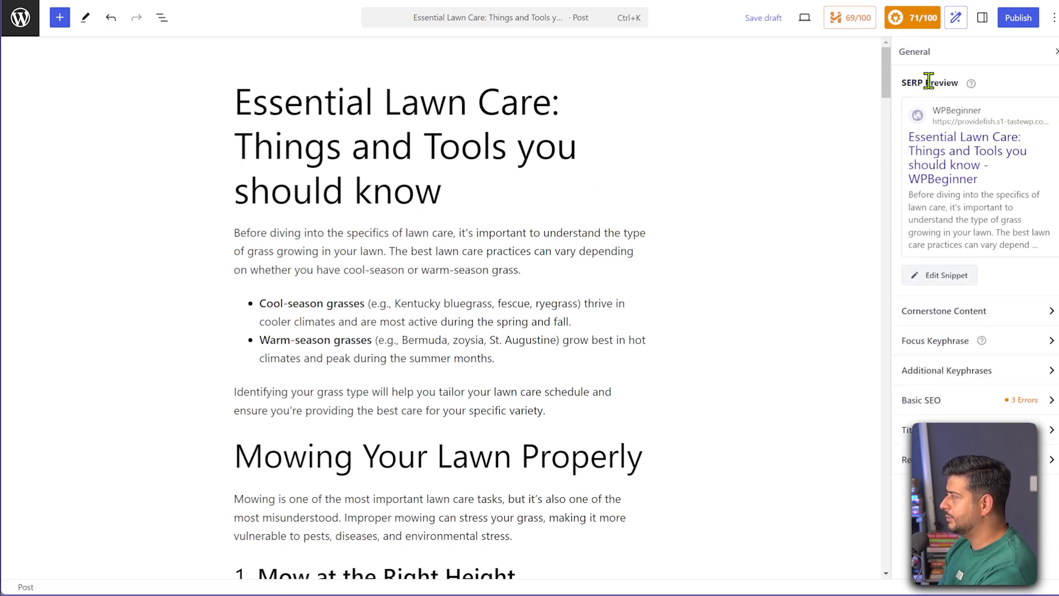
click(1056, 53)
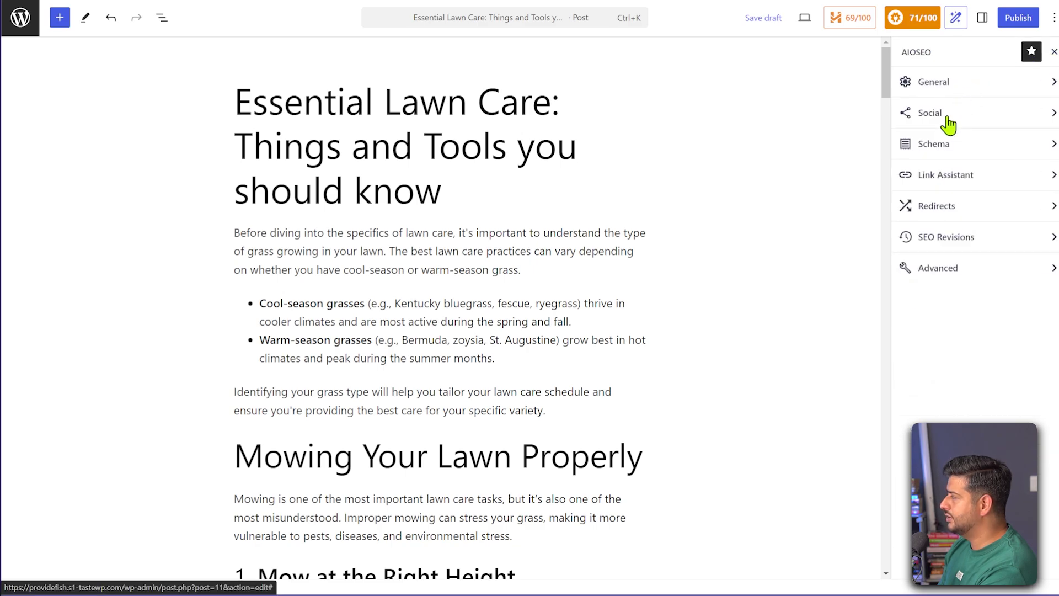
scroll(717, 221, down, 8)
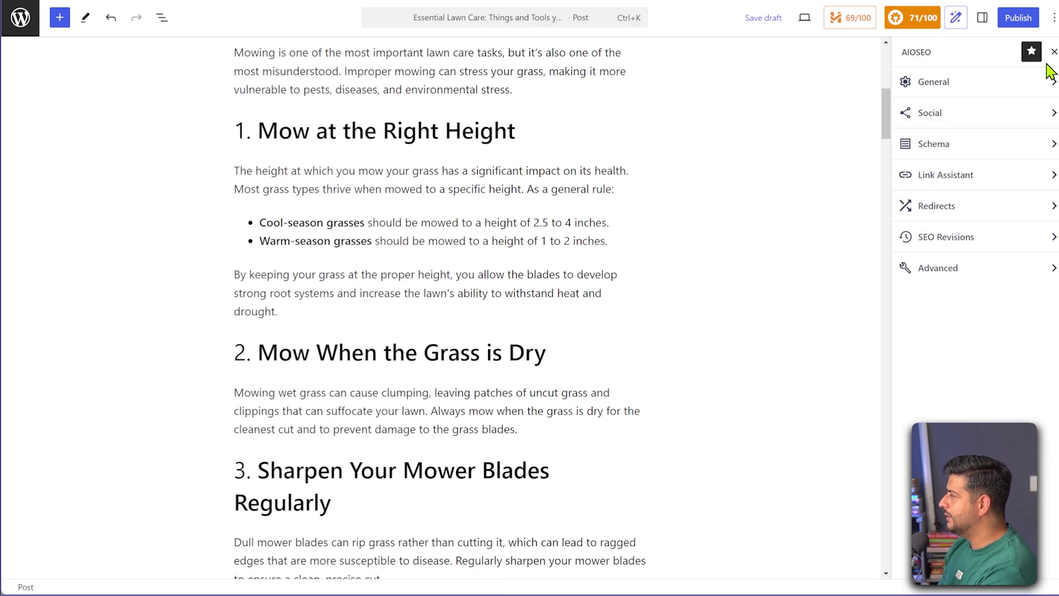
click(1054, 53)
Examine the general AIOSEO settings below the article, including the SERP preview, title, meta description, keyphrases and page analysis.
scroll(734, 187, down, 10)
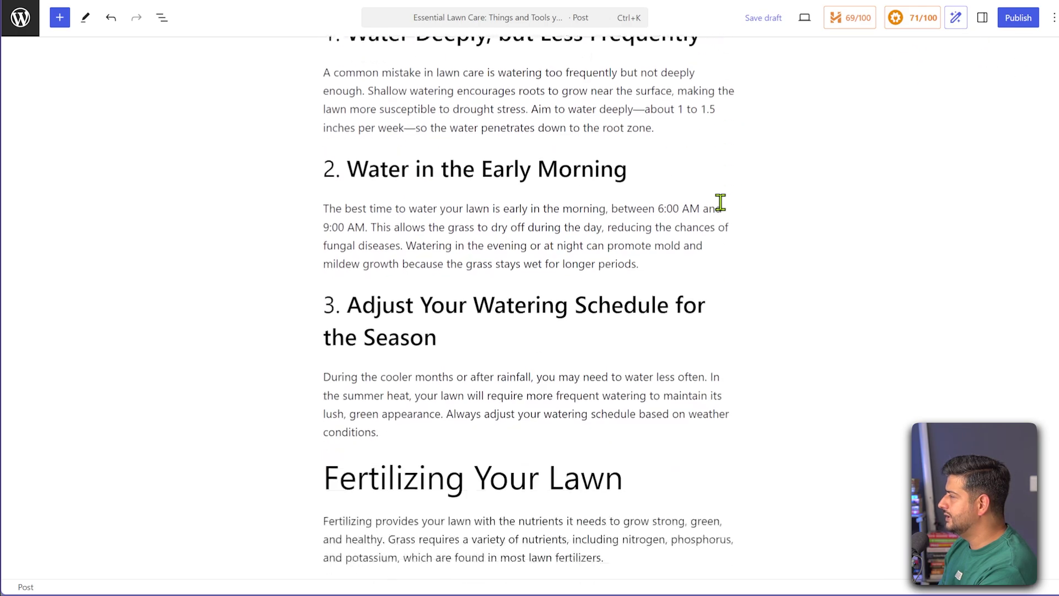
scroll(720, 202, down, 20)
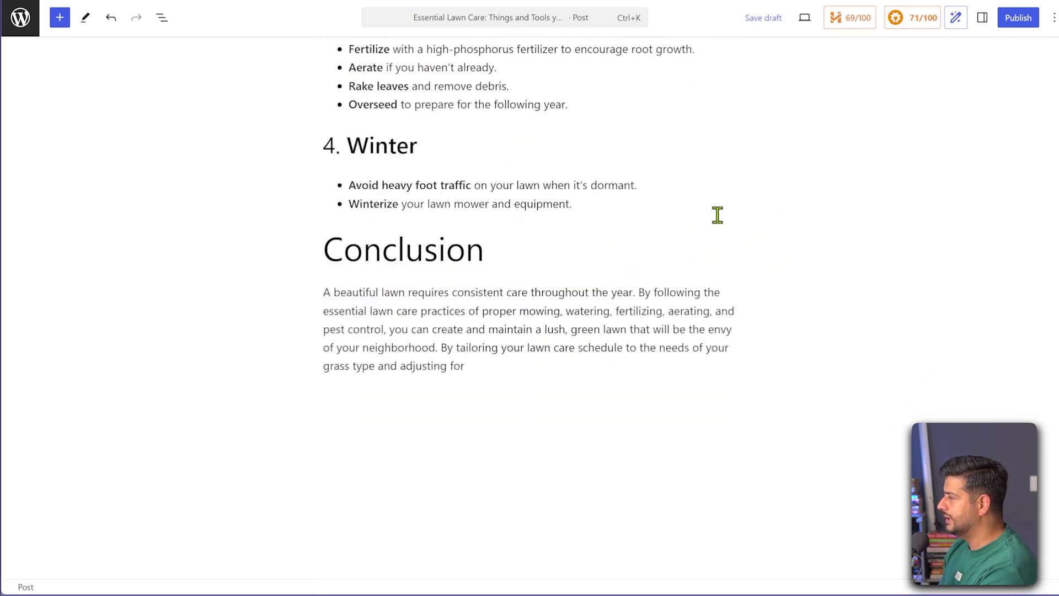
scroll(718, 215, down, 11)
scroll(331, 182, up, 1)
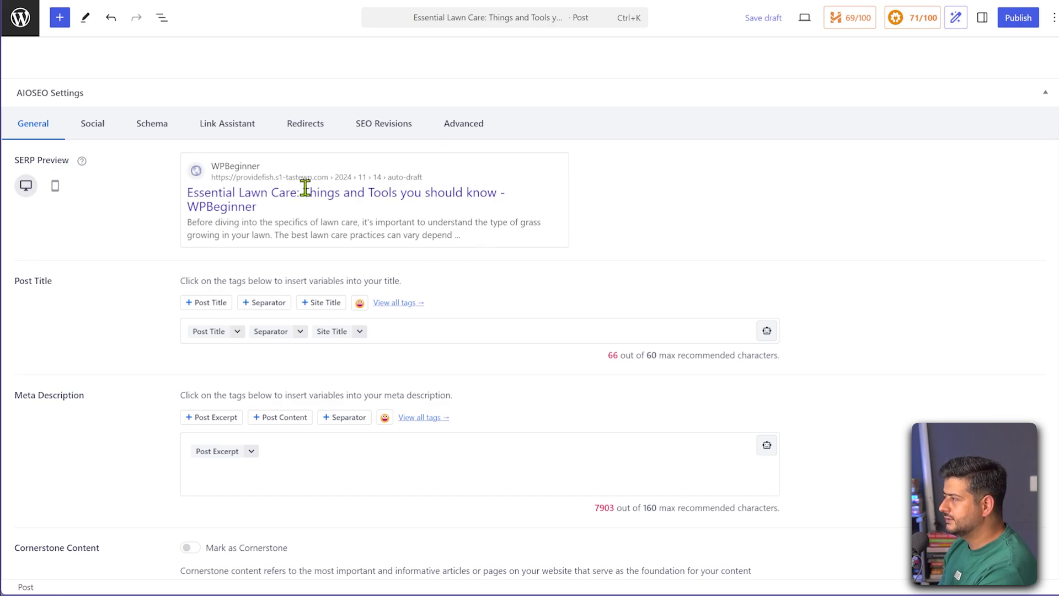
scroll(367, 303, down, 5)
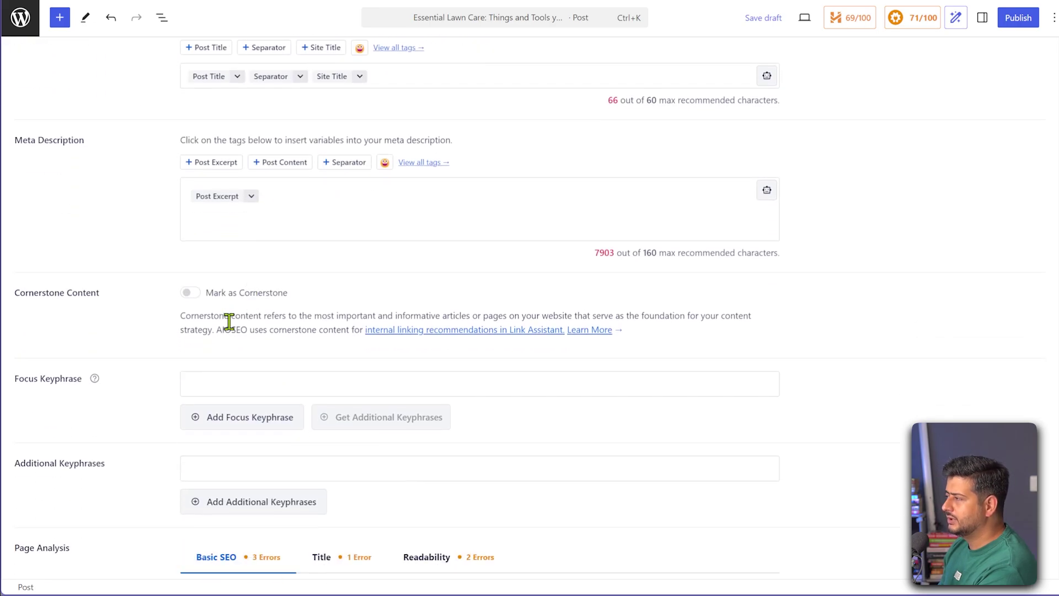
scroll(210, 343, down, 4)
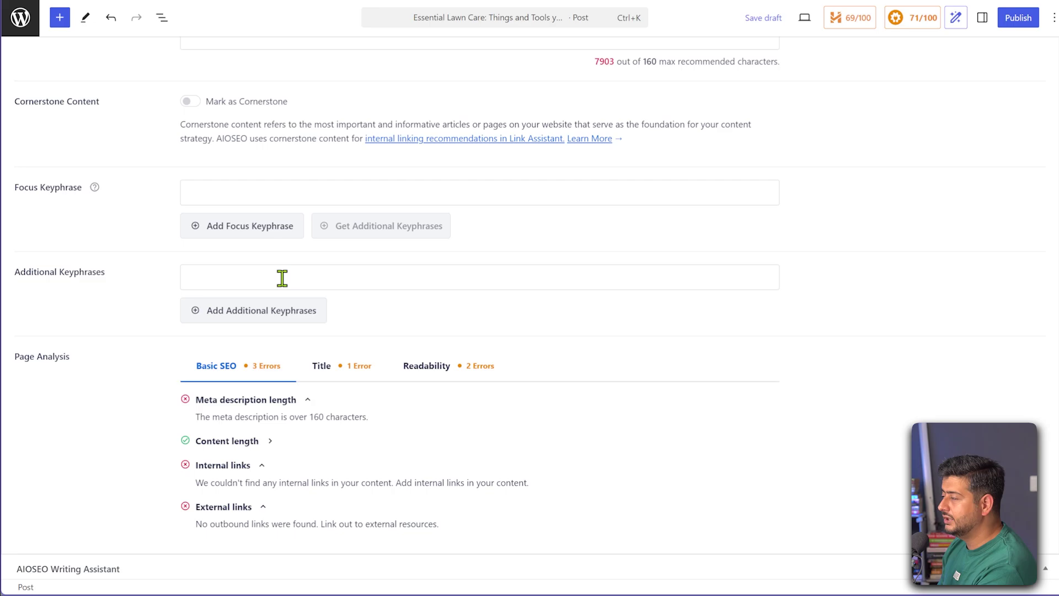
scroll(272, 349, down, 3)
scroll(287, 350, up, 6)
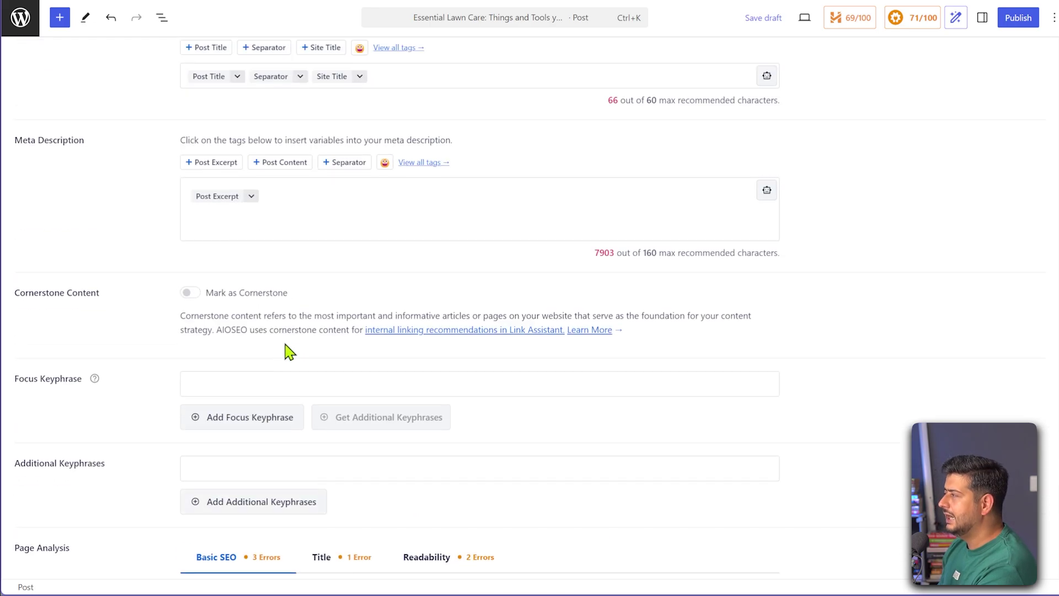
scroll(374, 284, up, 8)
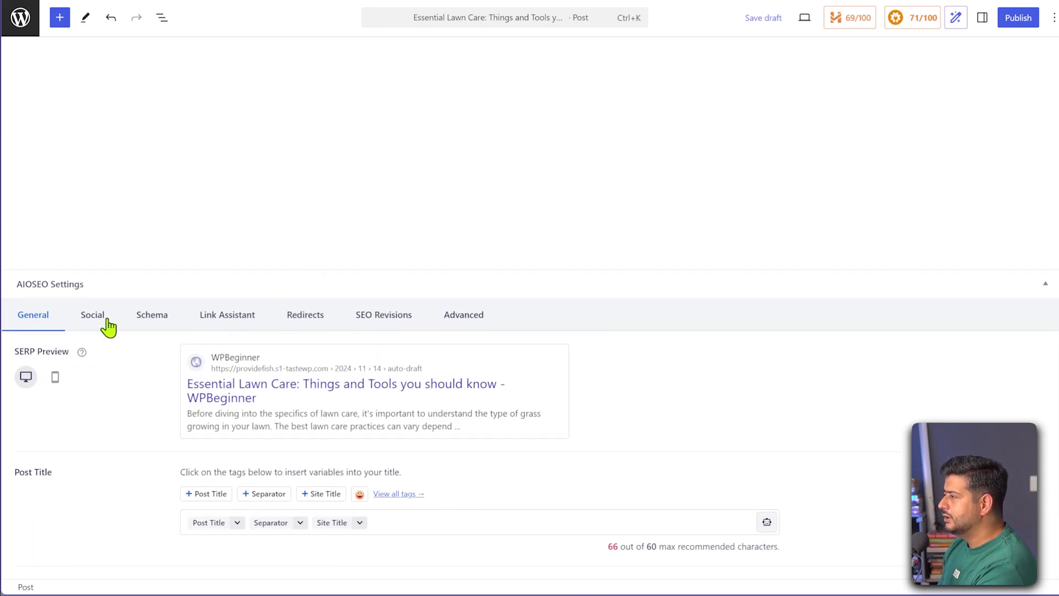
Look through the Social and Schema settings of the post and return to the General settings to review the page analysis.
click(108, 327)
click(146, 328)
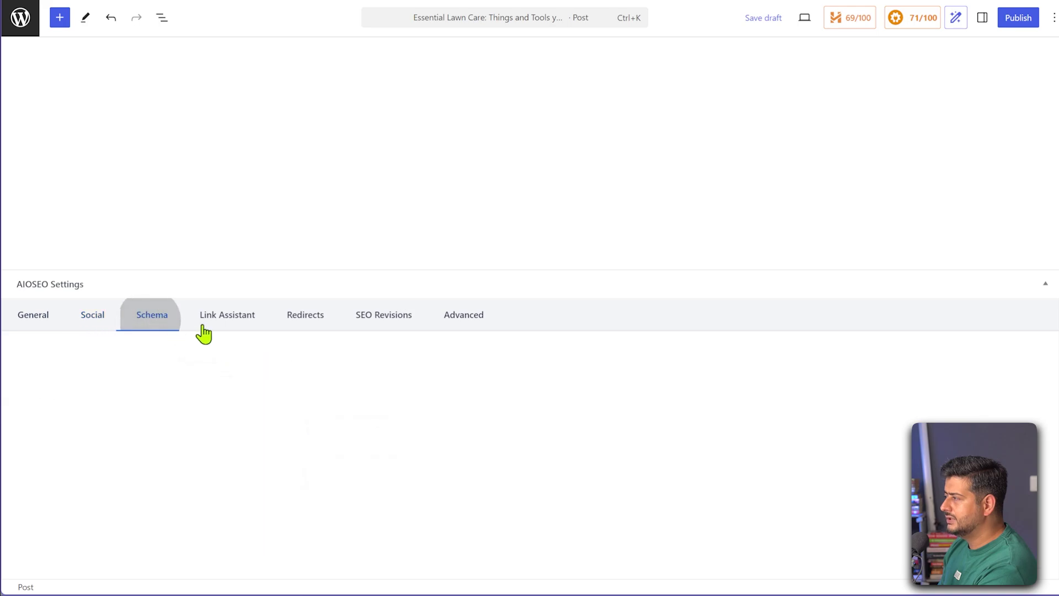
click(49, 321)
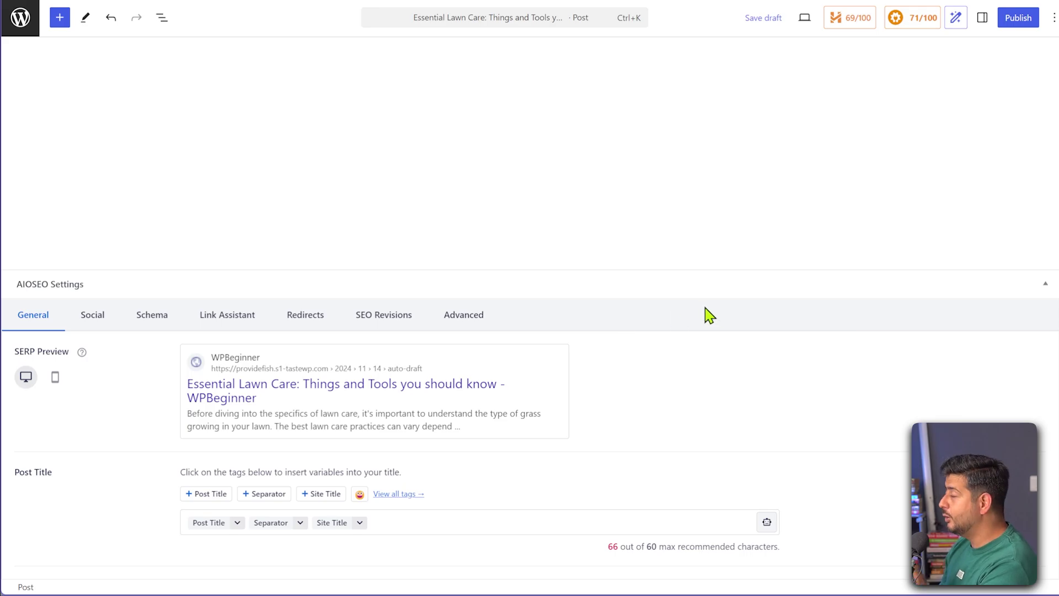
scroll(709, 317, down, 10)
scroll(709, 319, down, 3)
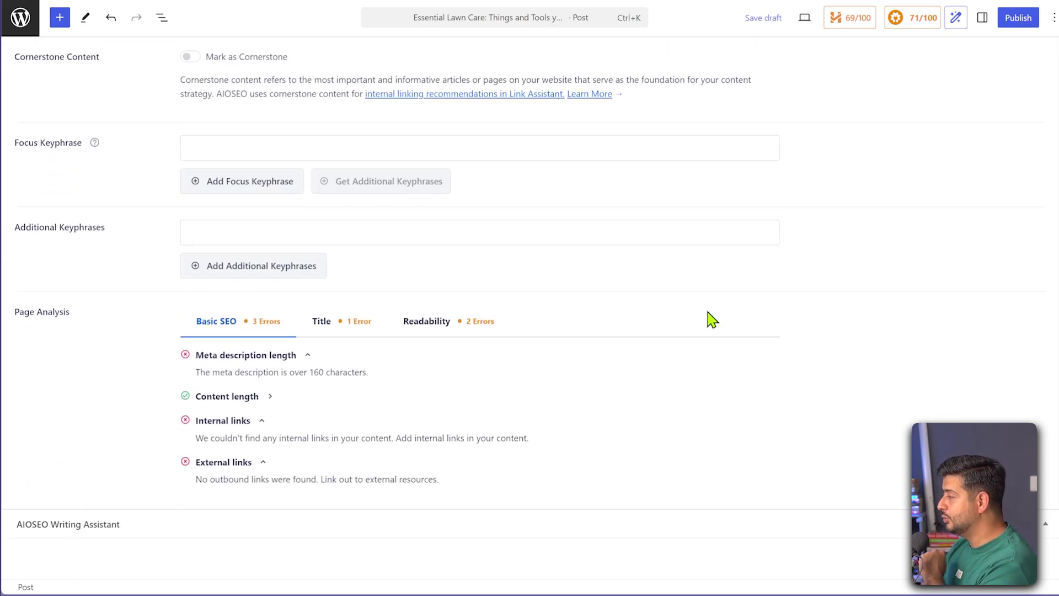
scroll(712, 311, up, 12)
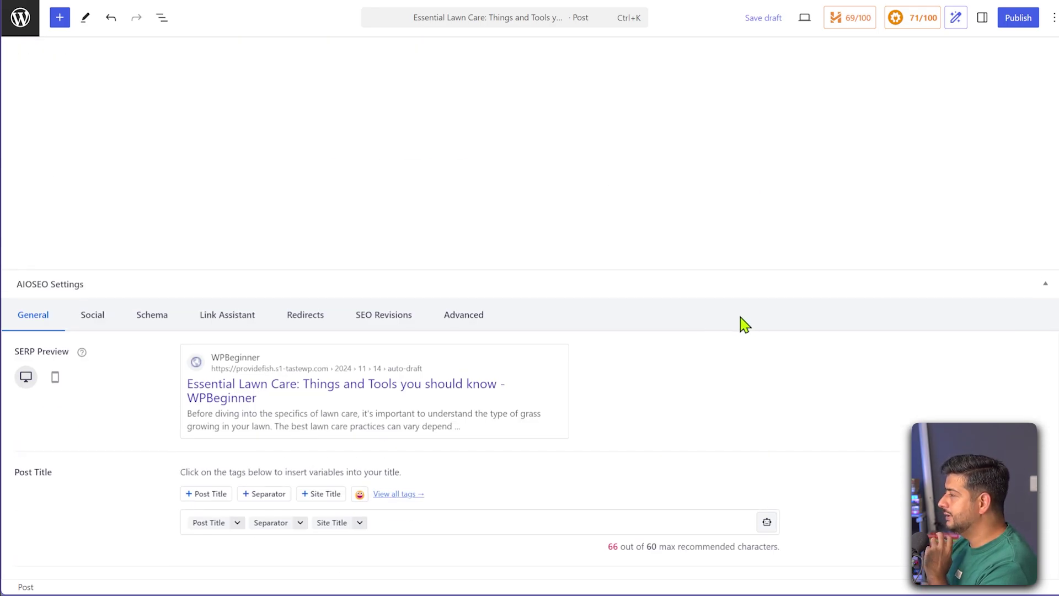
Collapse the AIOSEO Settings section and generate a Writing Assistant report for the keyword "essential lawn care", United States (google.com), English.
click(1045, 284)
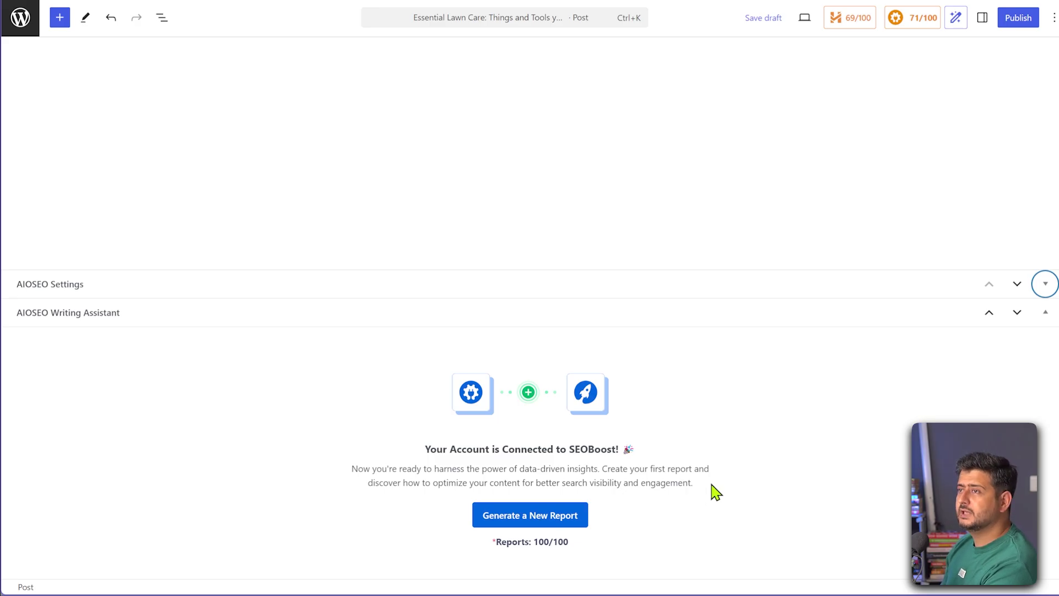
click(538, 522)
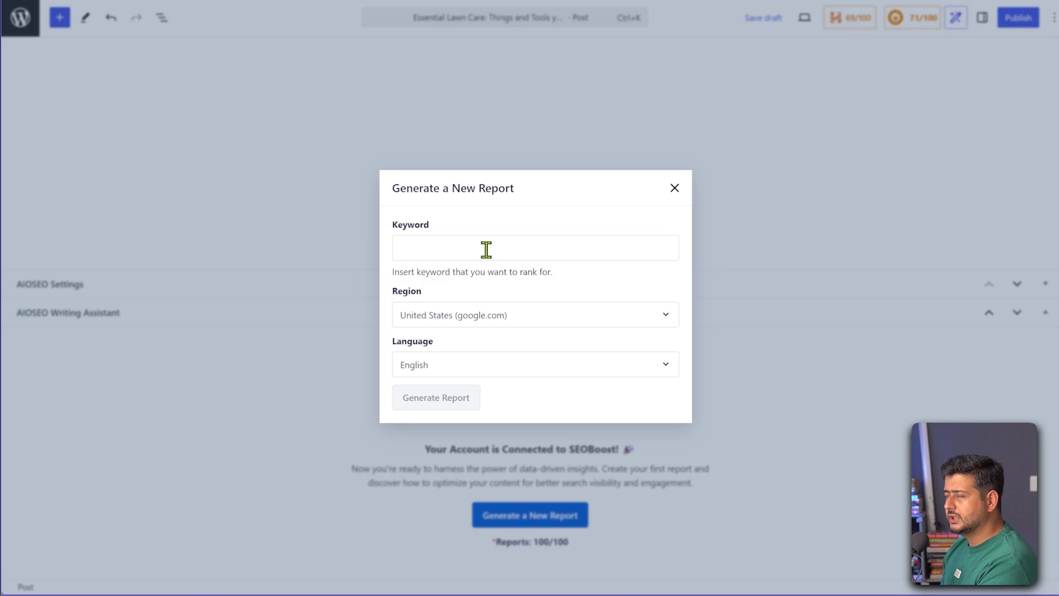
click(486, 250)
text(essential lawn care)
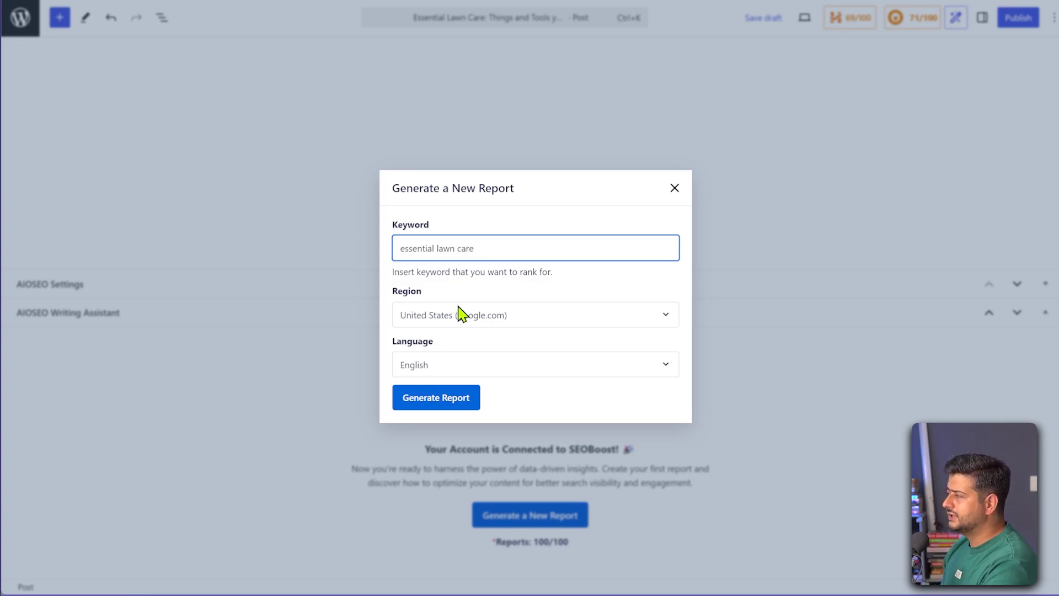
click(438, 403)
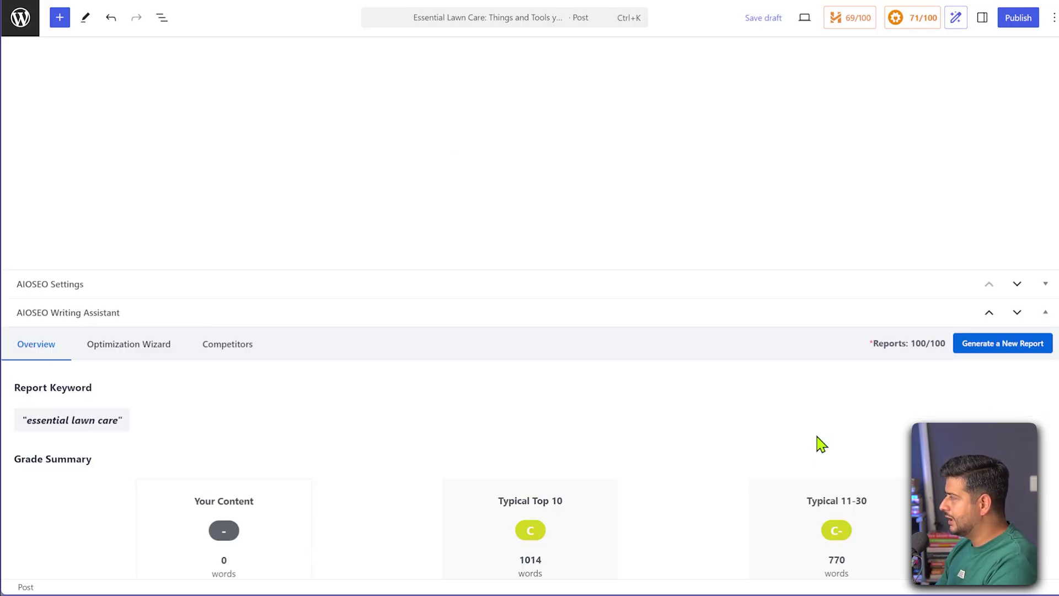
Look over the report's grade summary and publish the lawn care post.
scroll(650, 410, down, 1)
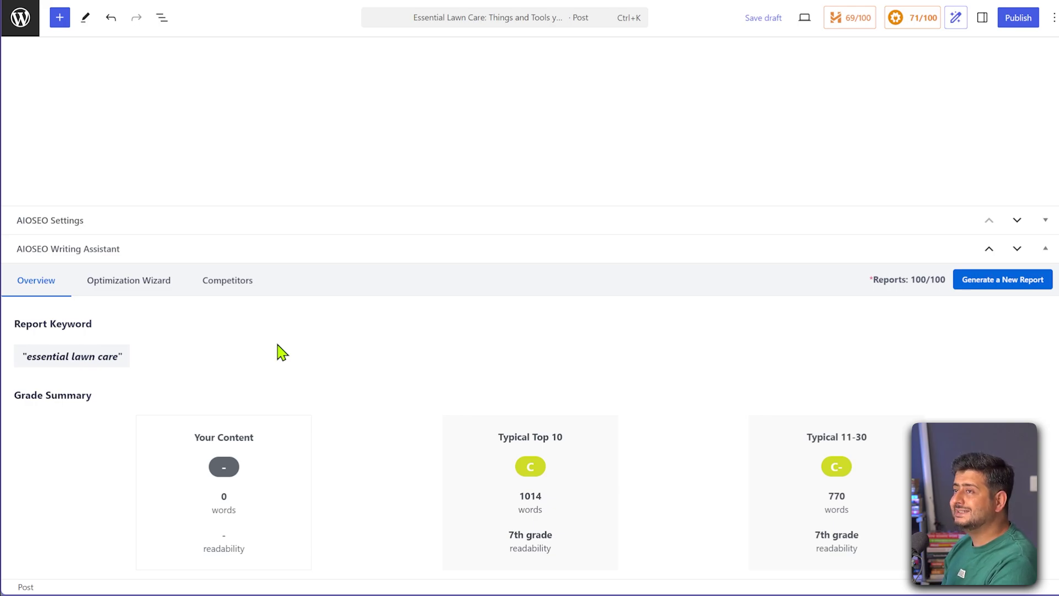
scroll(281, 353, down, 3)
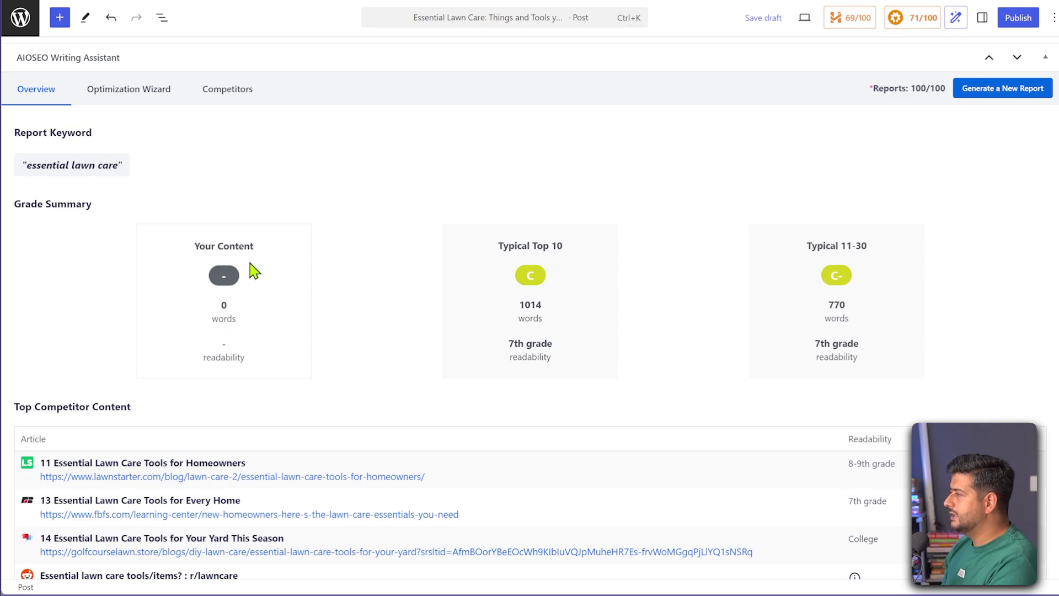
scroll(374, 289, up, 6)
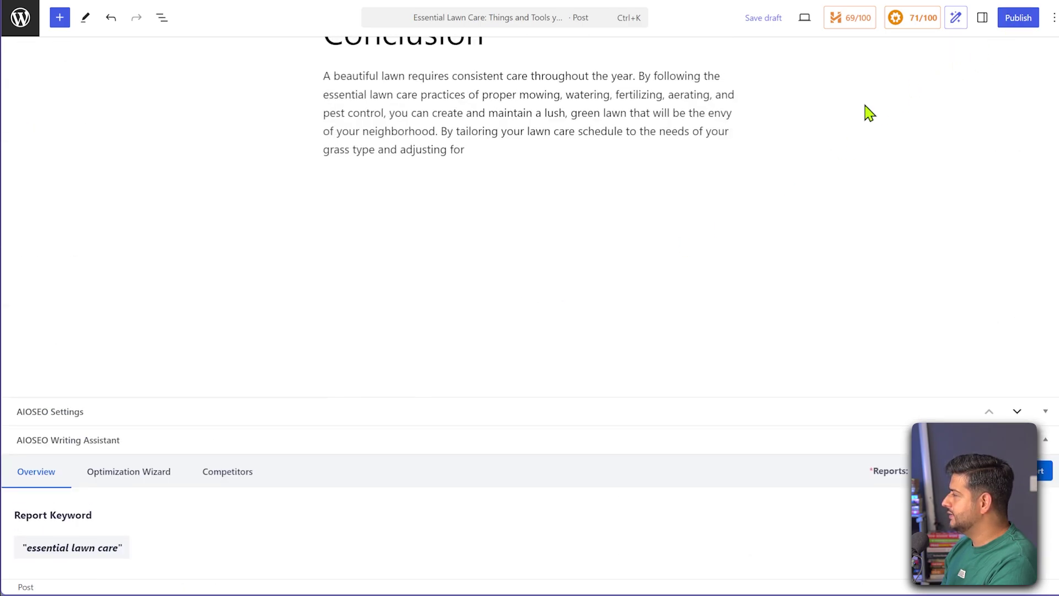
click(1029, 21)
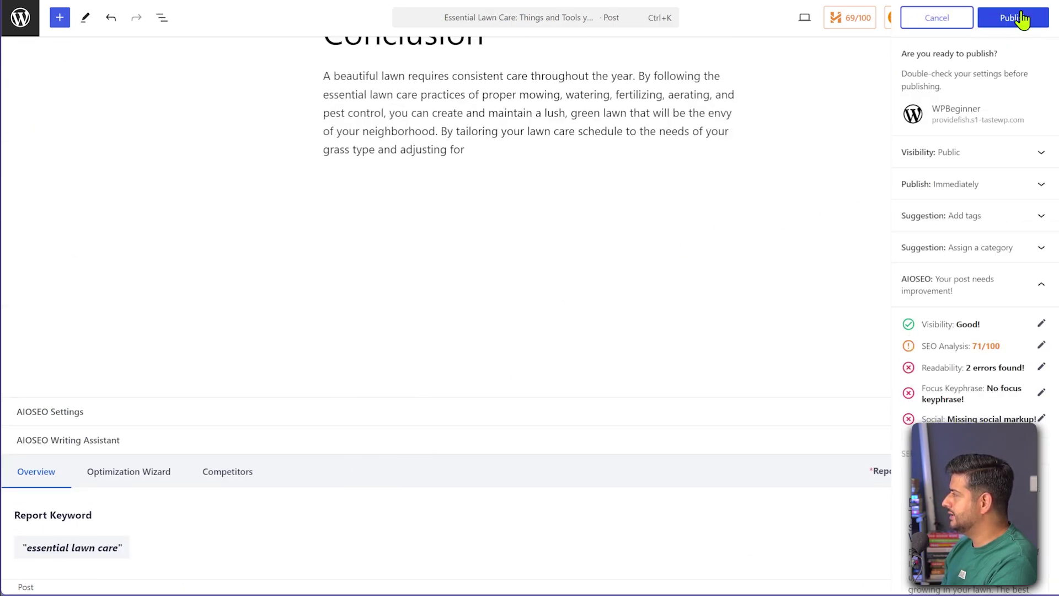
click(1015, 18)
scroll(524, 347, down, 7)
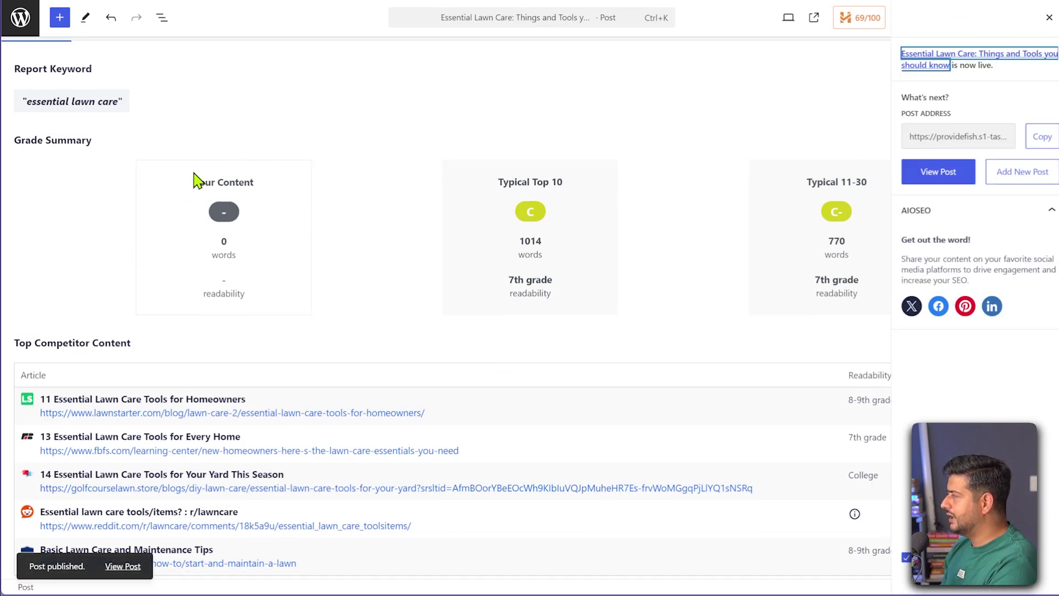
click(1050, 17)
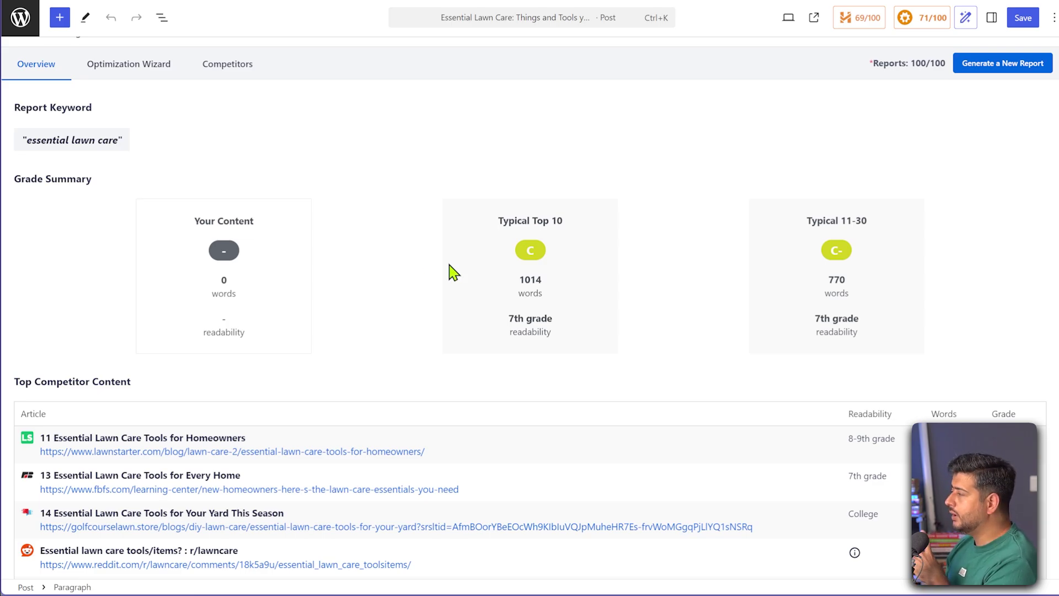
Examine the report's grade summary and top competitor articles, and look through the published article's content for comparison.
scroll(450, 271, down, 1)
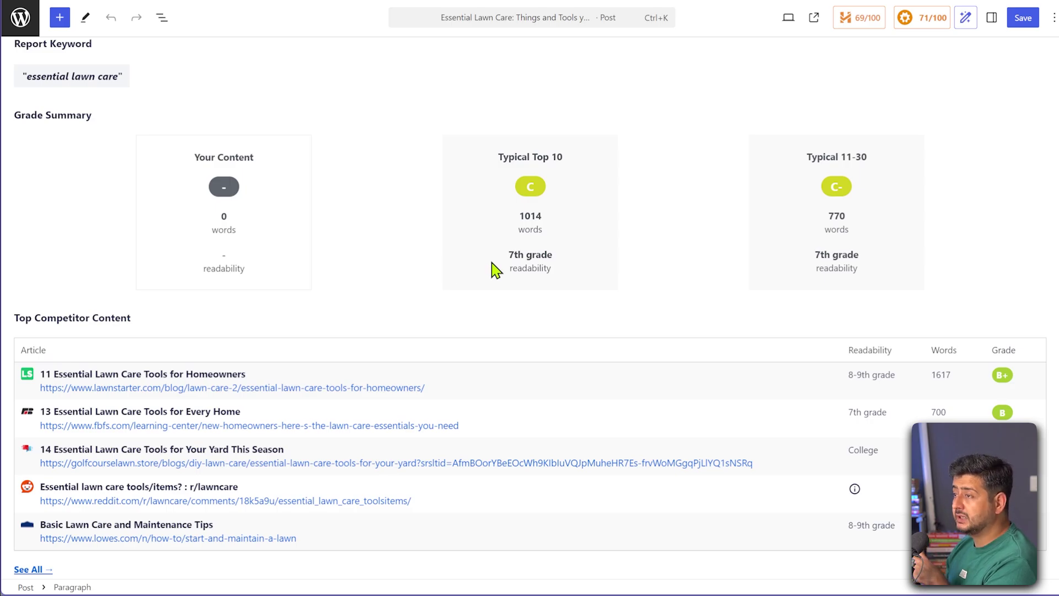
scroll(495, 269, down, 1)
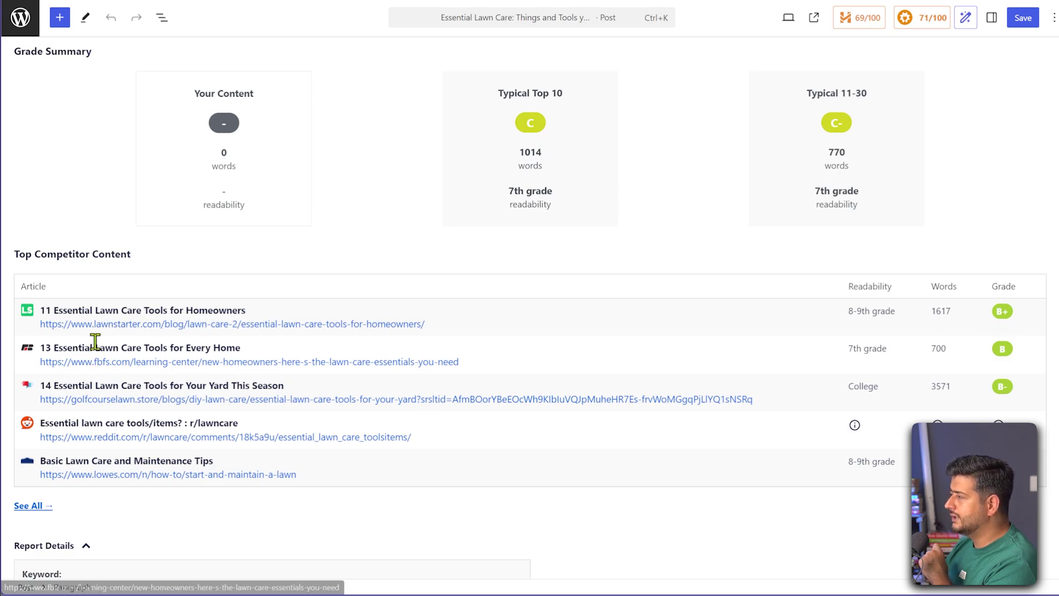
scroll(558, 349, up, 2)
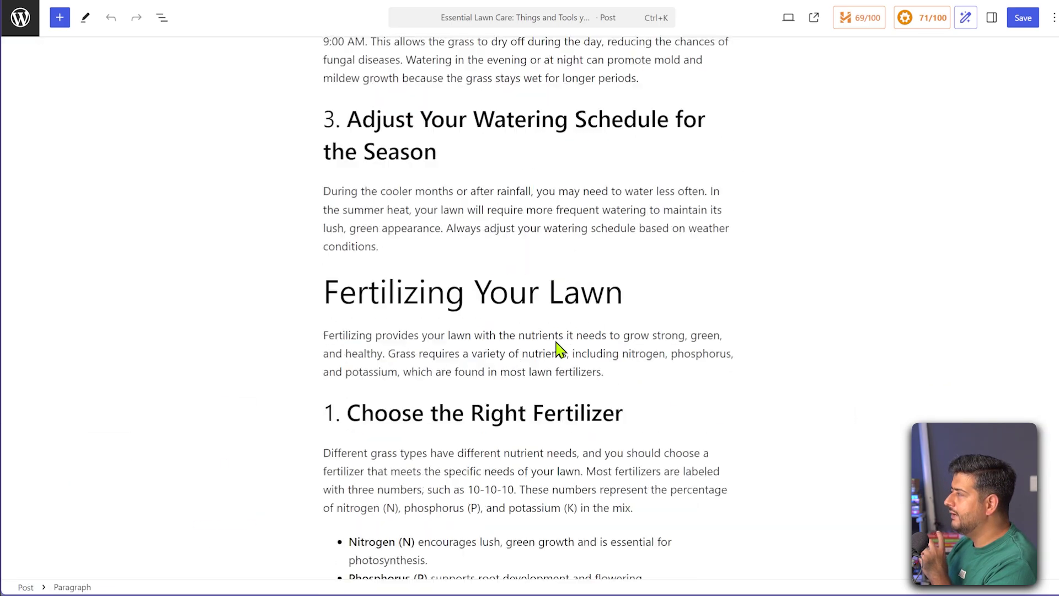
scroll(558, 342, up, 20)
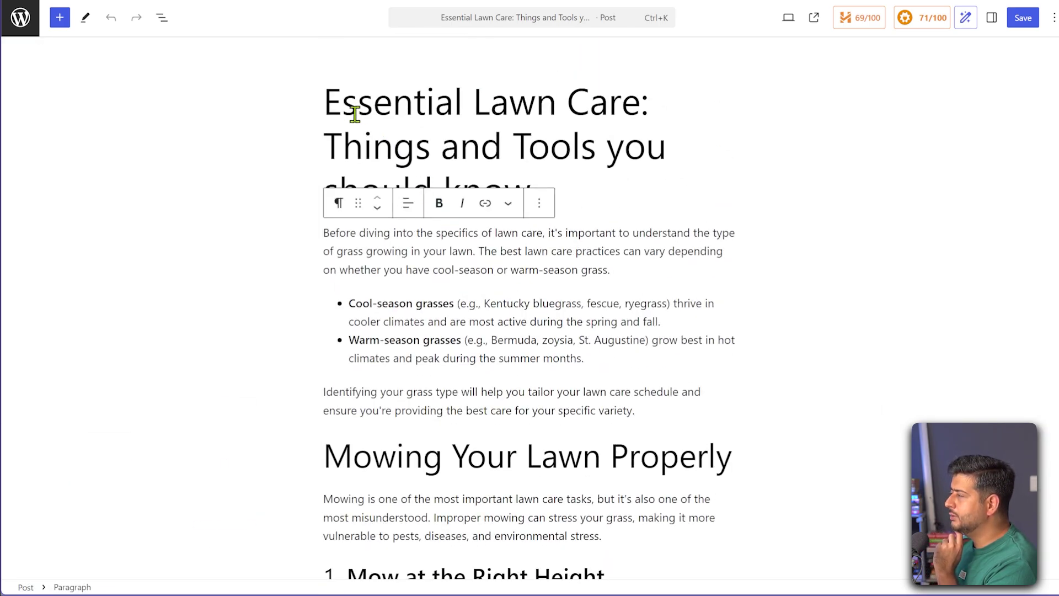
scroll(589, 170, down, 4)
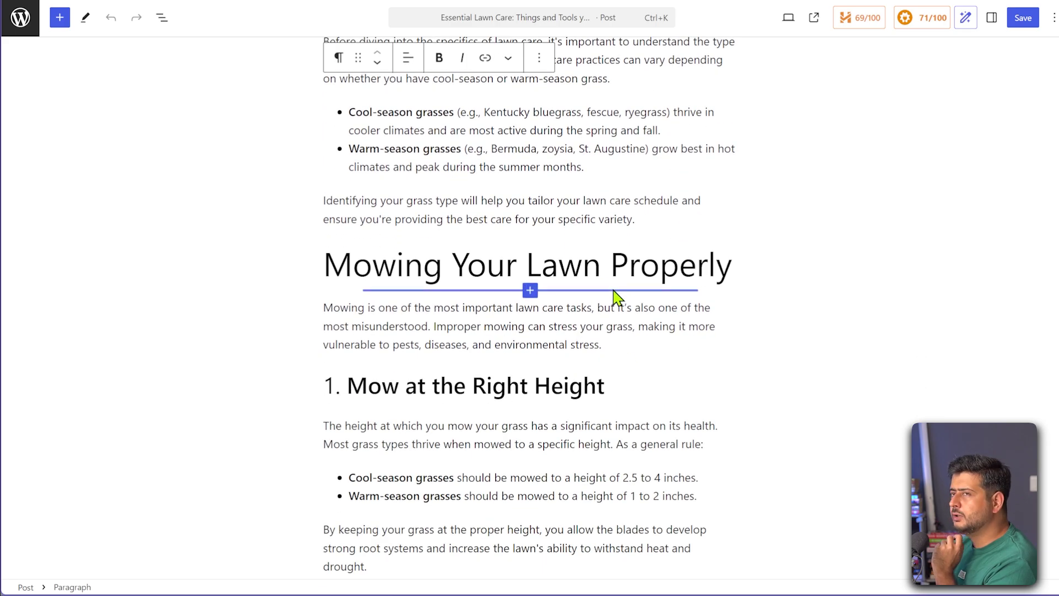
scroll(456, 301, down, 3)
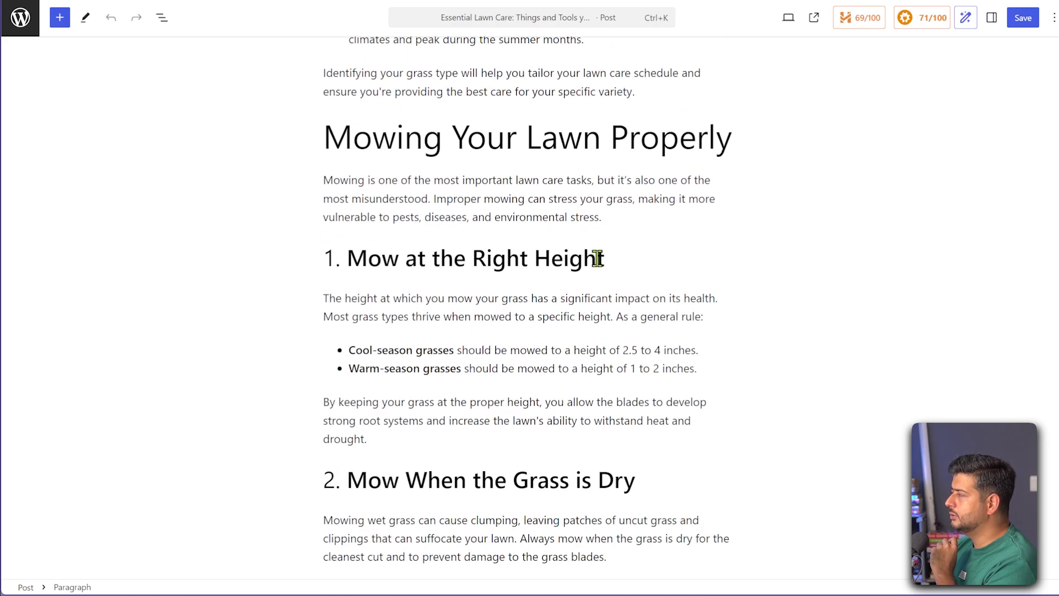
scroll(440, 241, down, 4)
scroll(549, 282, down, 6)
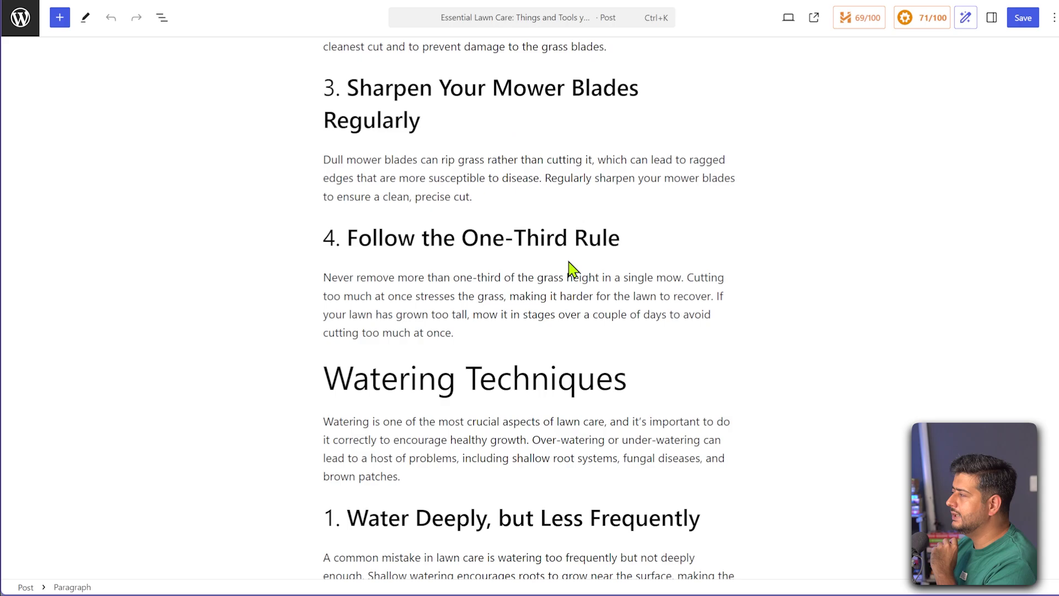
scroll(561, 278, down, 20)
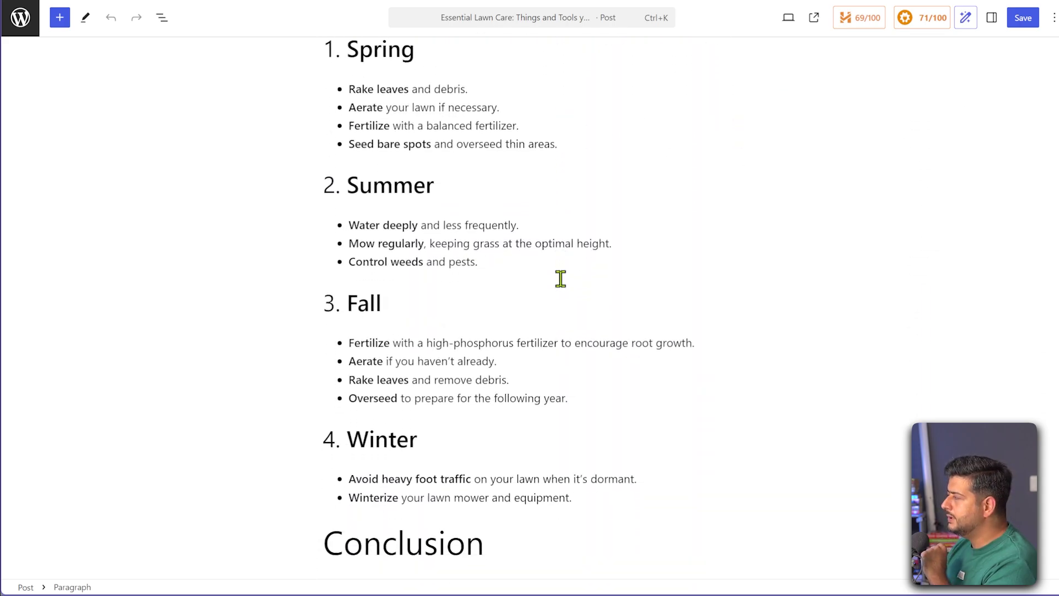
scroll(561, 284, down, 20)
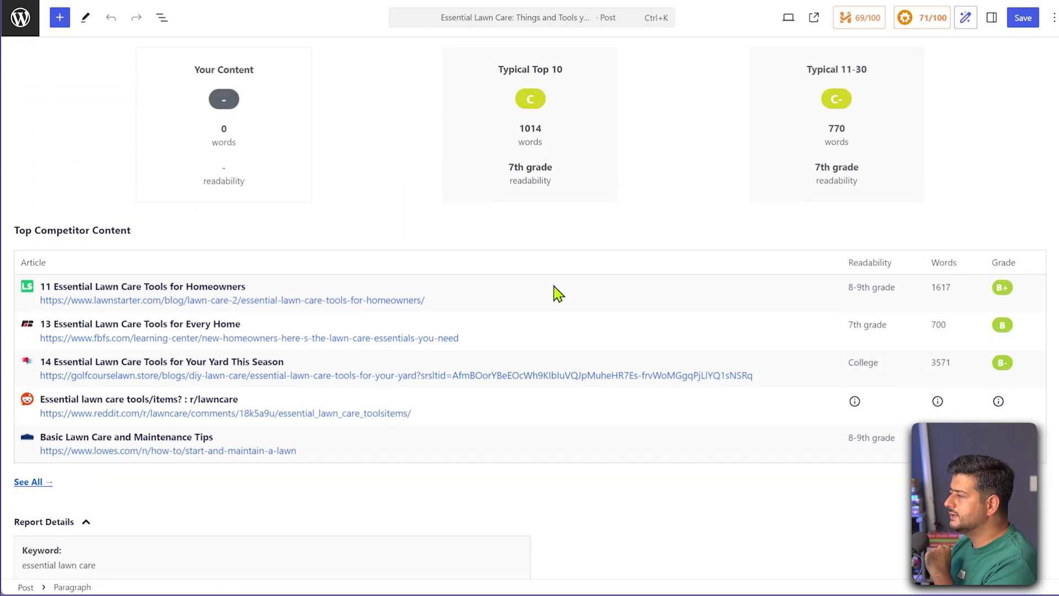
scroll(558, 293, down, 1)
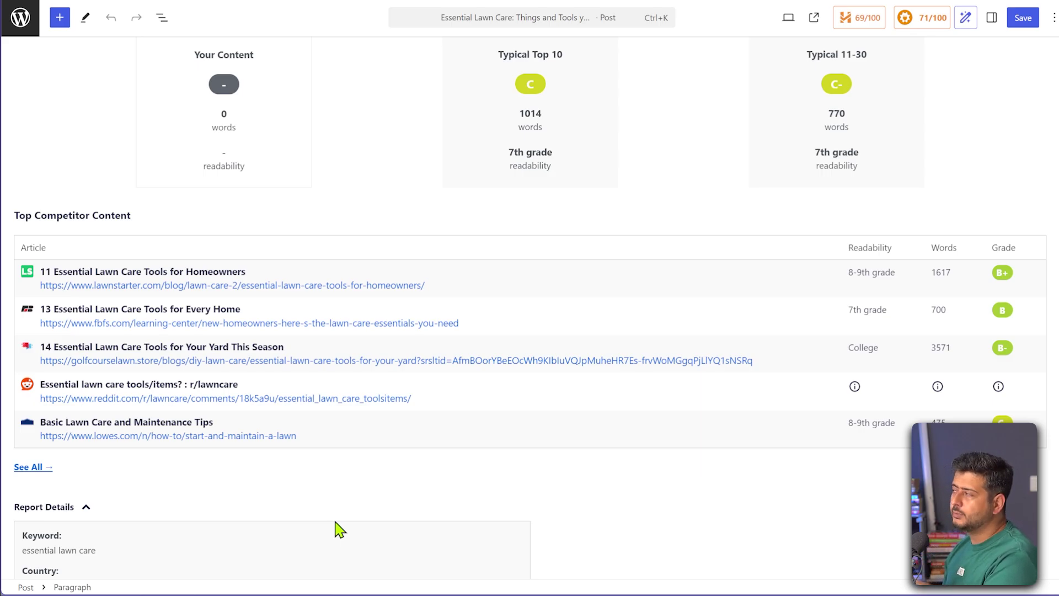
Look over the end of the article, the report's top competitor content and the report details.
scroll(546, 442, up, 15)
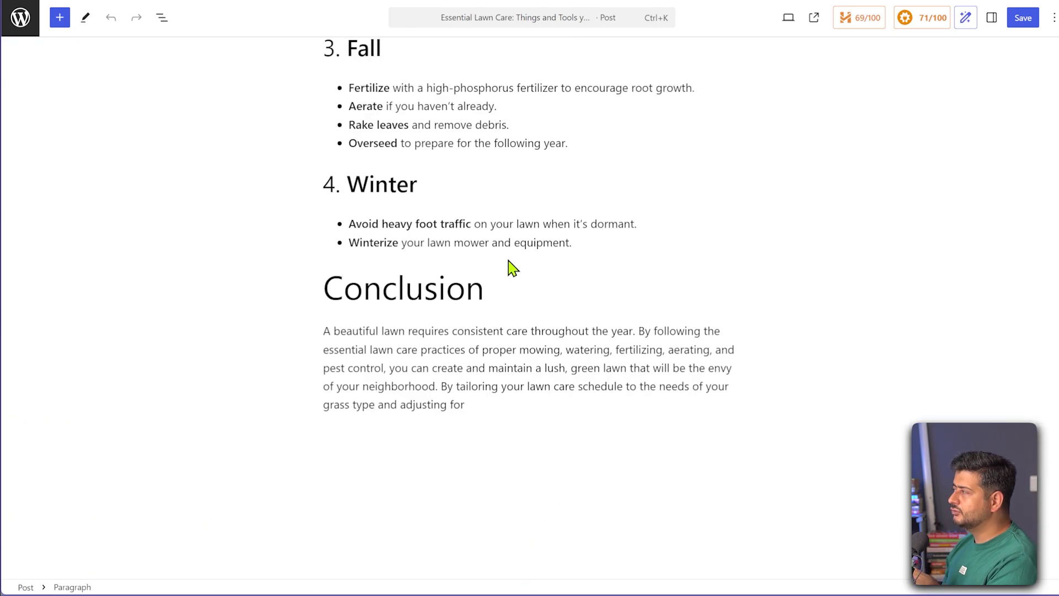
scroll(511, 267, down, 6)
scroll(496, 278, down, 8)
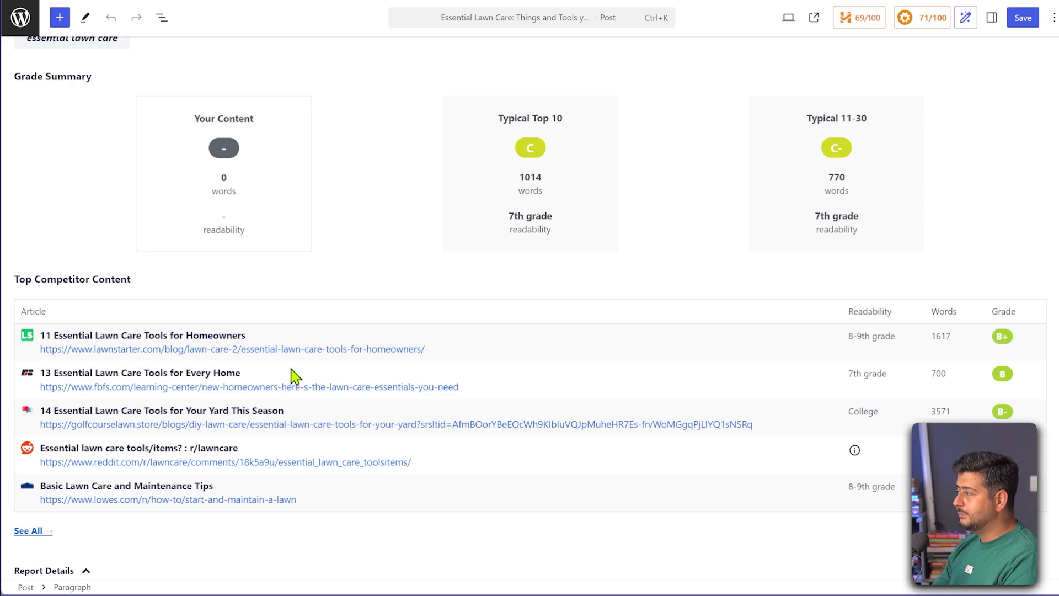
scroll(296, 377, down, 3)
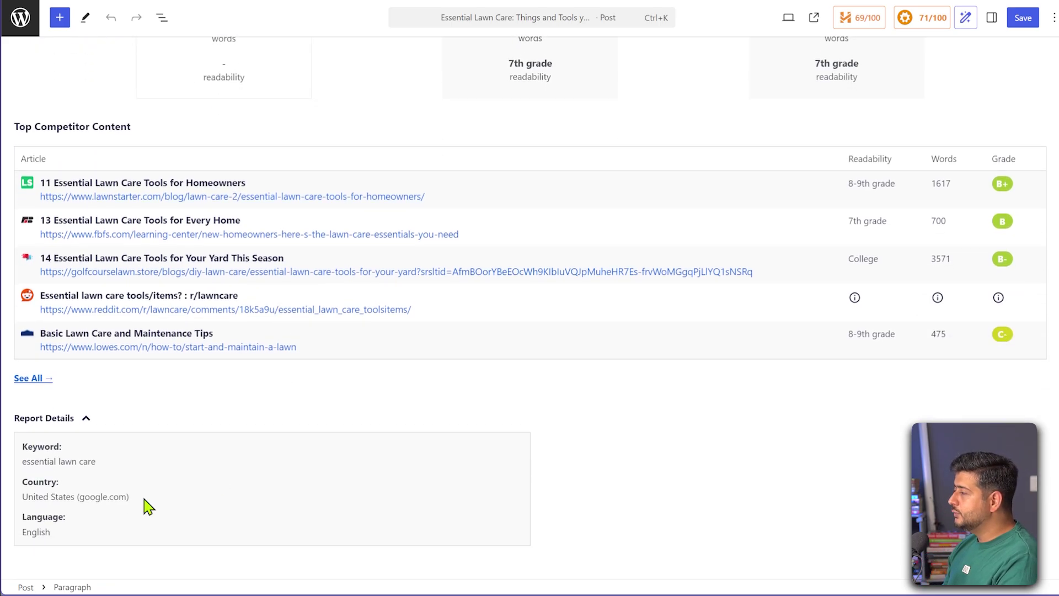
scroll(384, 406, up, 9)
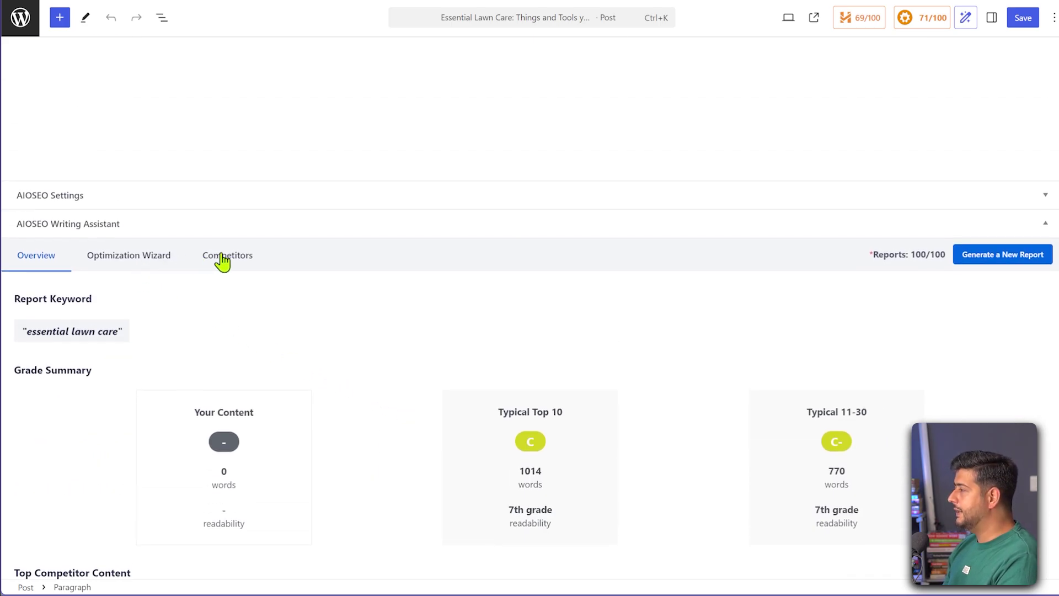
Review the Writing Assistant report's full list of competitor articles with their readability, word counts and grades.
click(222, 258)
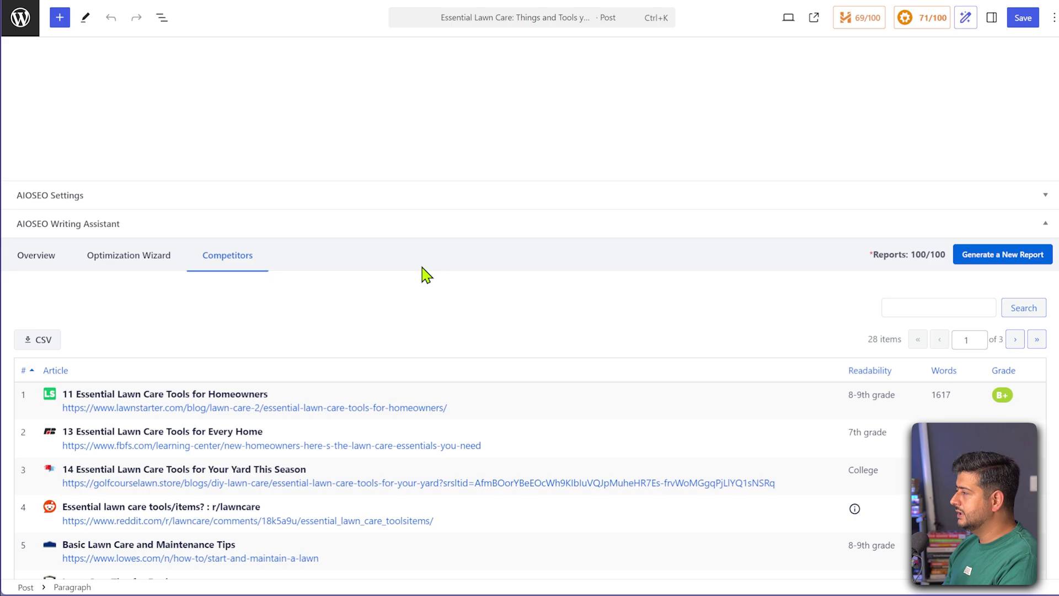
scroll(423, 275, down, 2)
scroll(401, 268, down, 2)
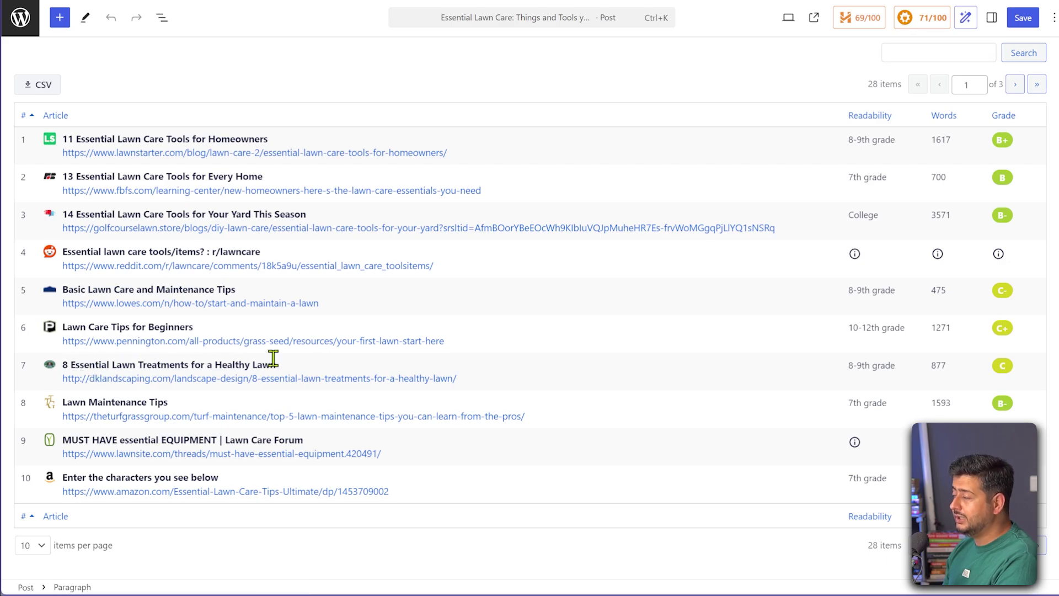
scroll(282, 366, up, 2)
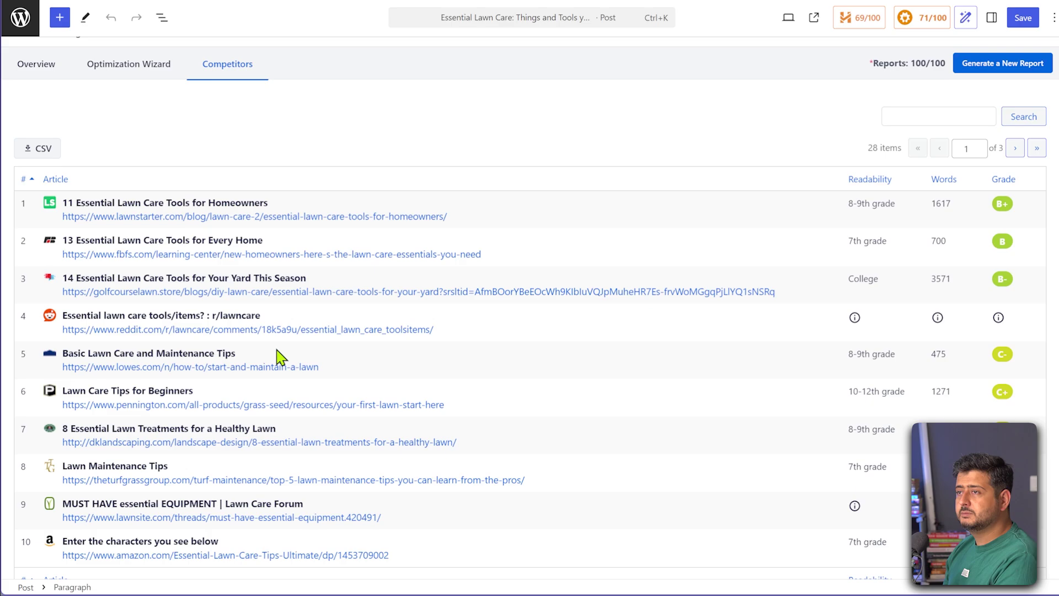
scroll(373, 359, down, 2)
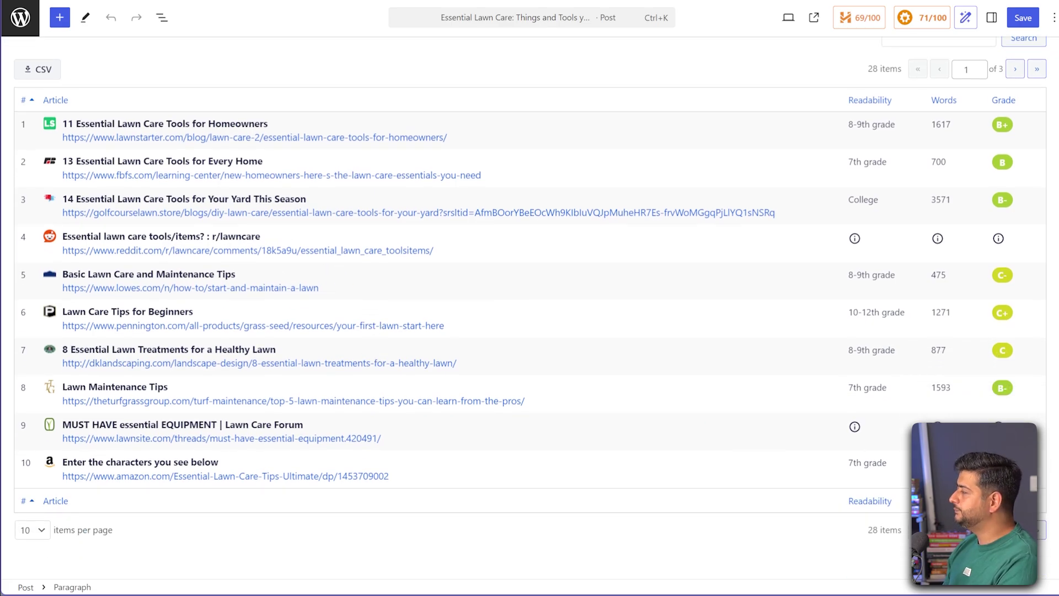
click(1015, 530)
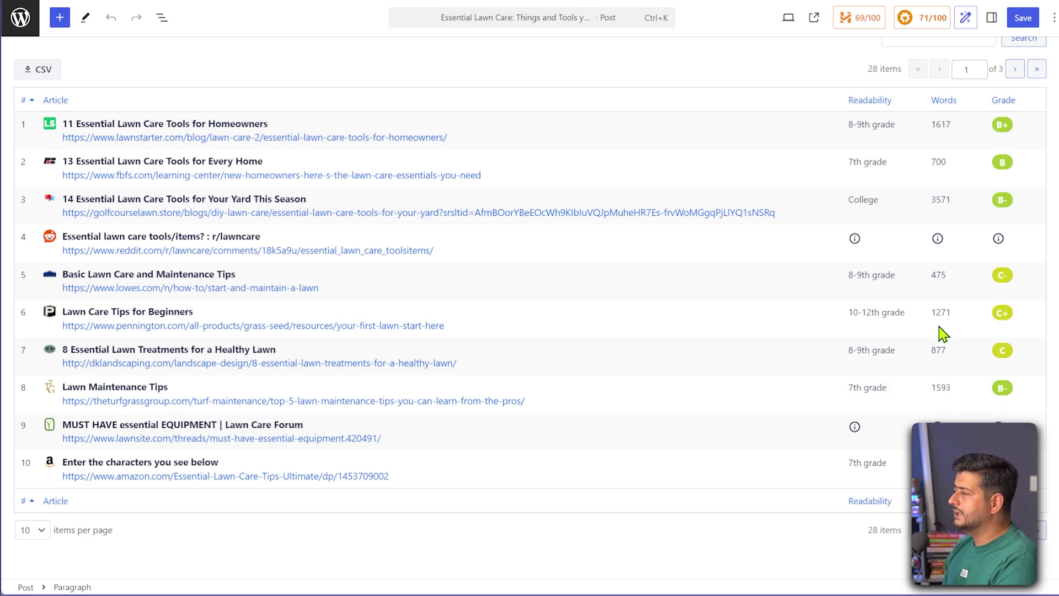
mouse_move(997, 423)
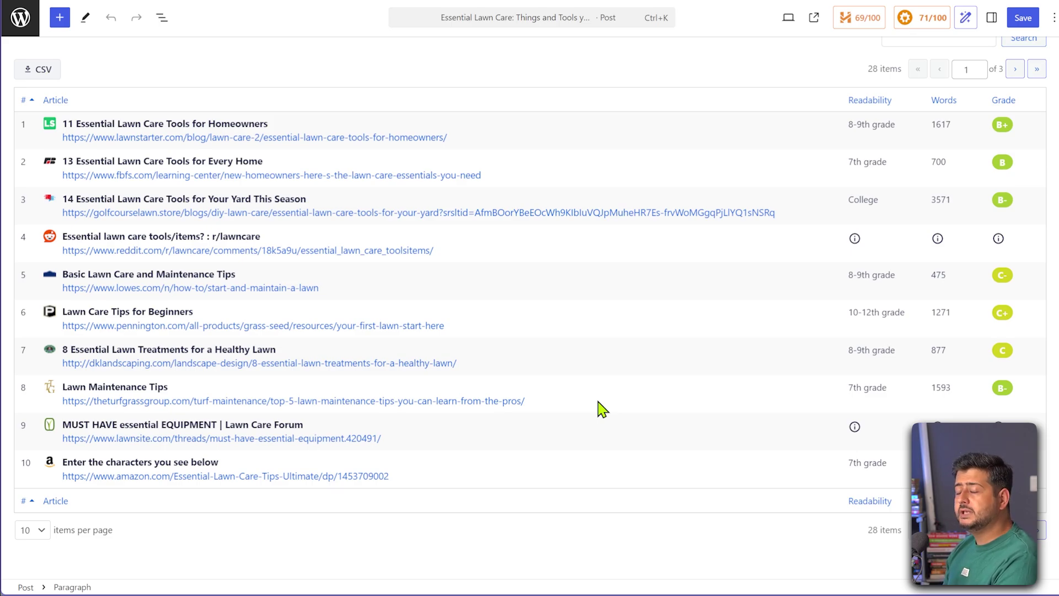
scroll(598, 350, up, 3)
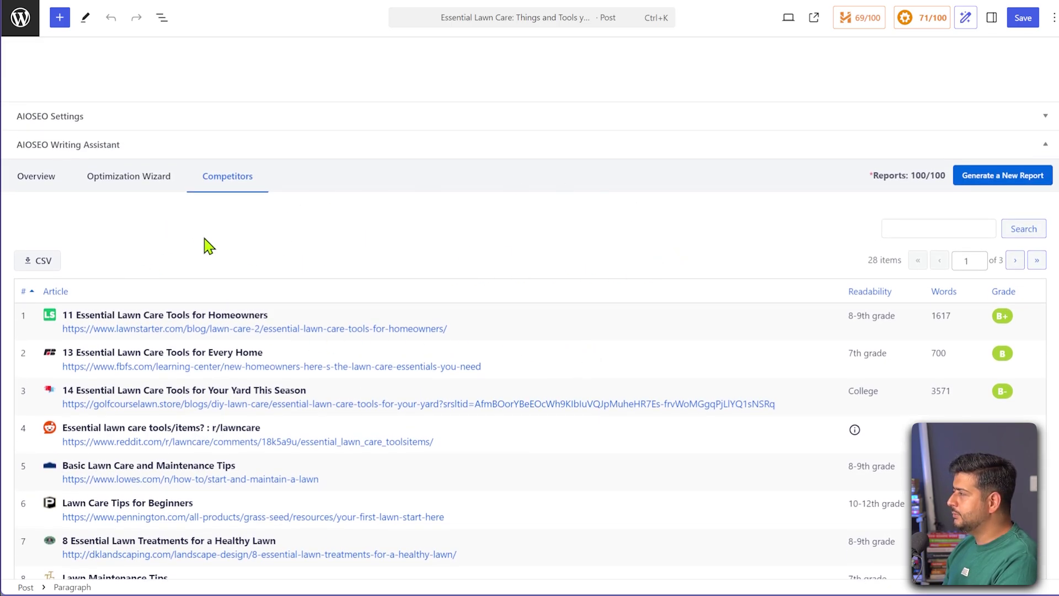
Examine the Optimization Wizard's suggested terms, including their heading presence, uses and importance.
click(135, 192)
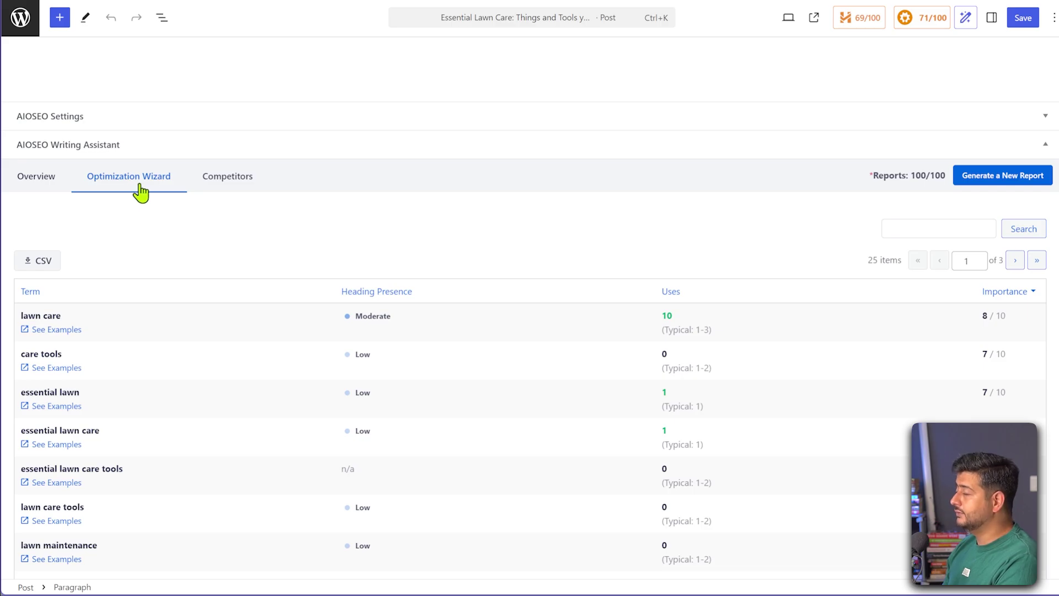
click(228, 190)
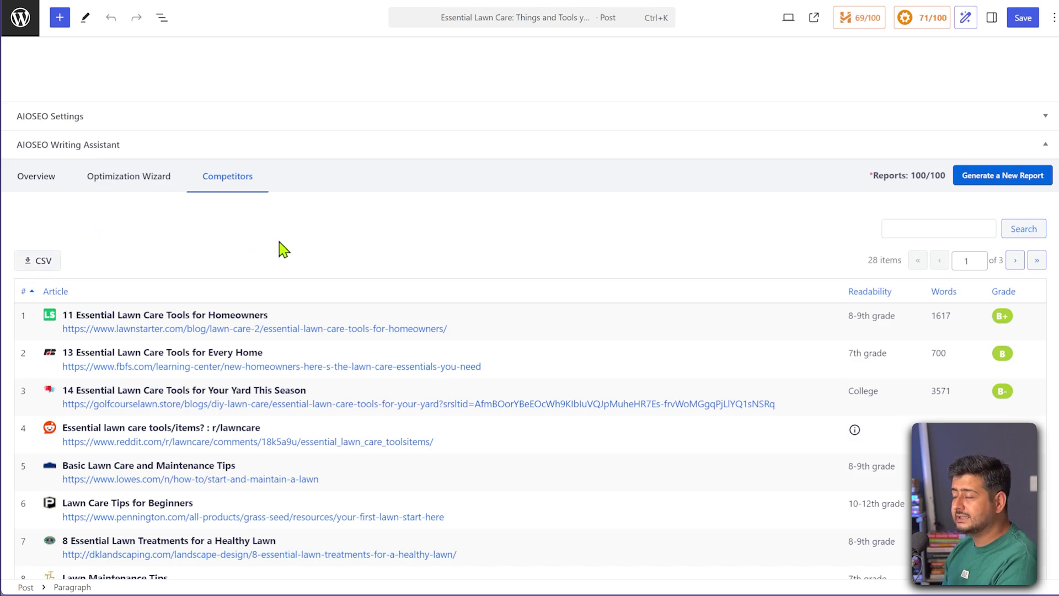
click(150, 185)
scroll(288, 235, down, 3)
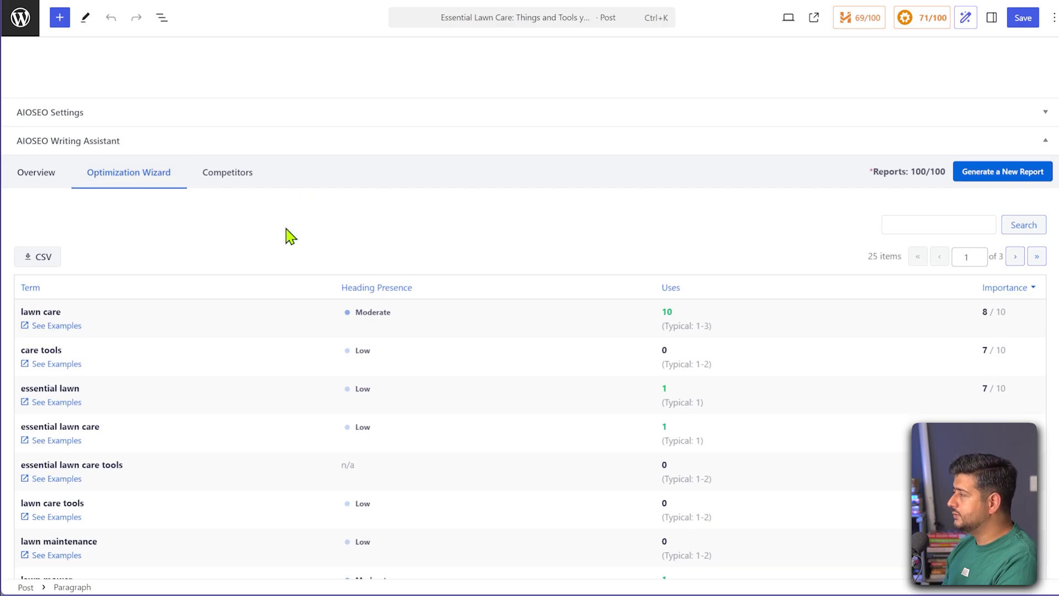
scroll(248, 232, up, 1)
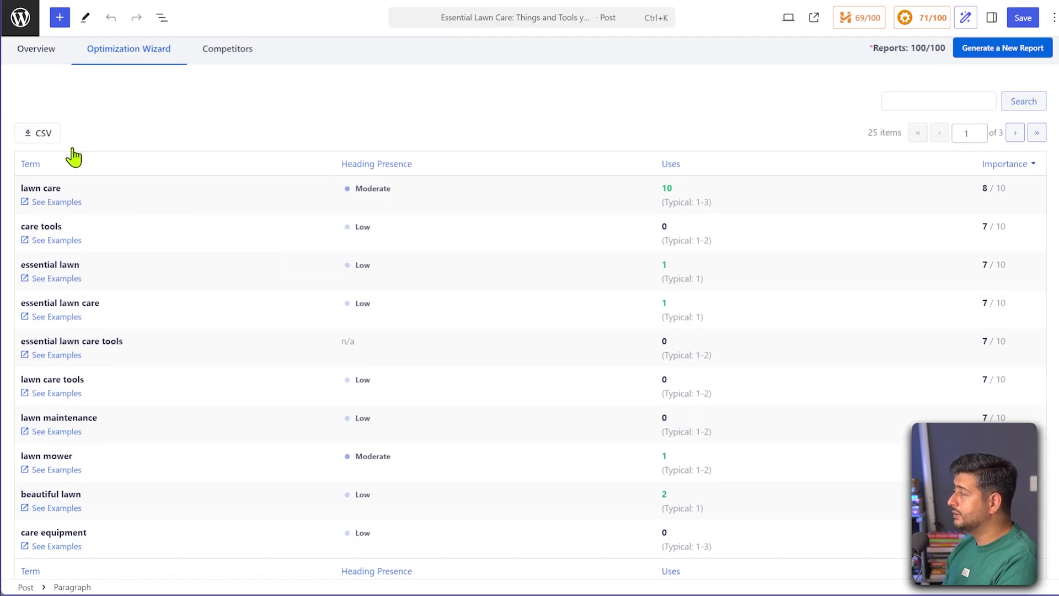
scroll(188, 216, up, 1)
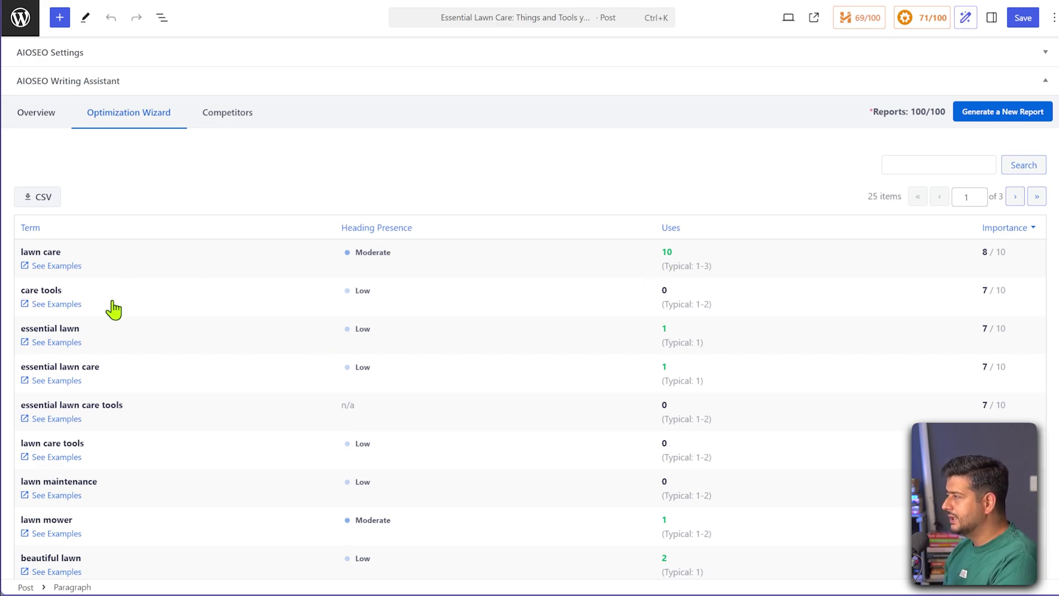
scroll(127, 338, down, 2)
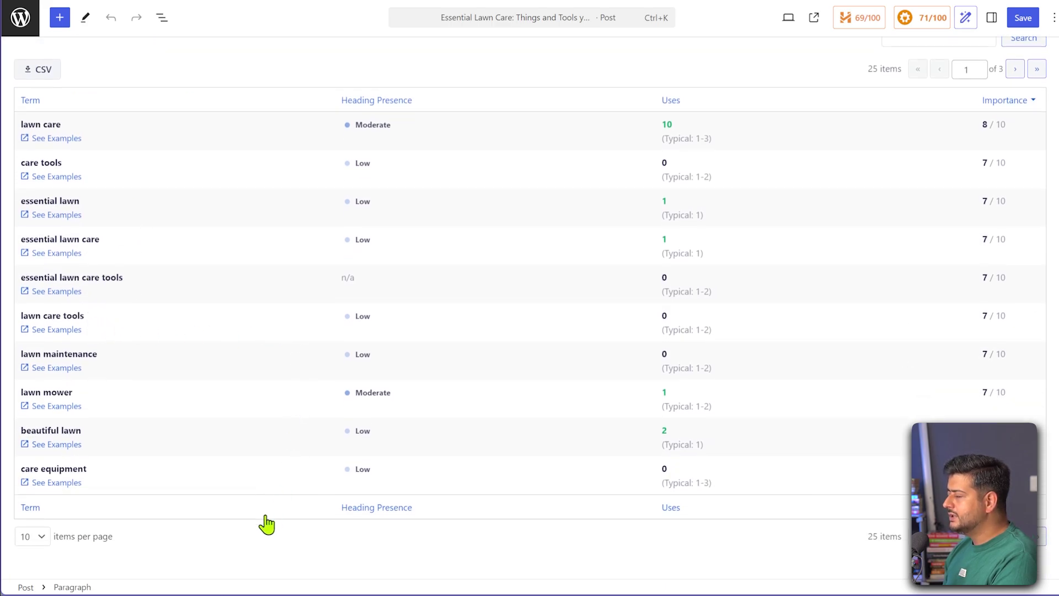
scroll(104, 361, up, 2)
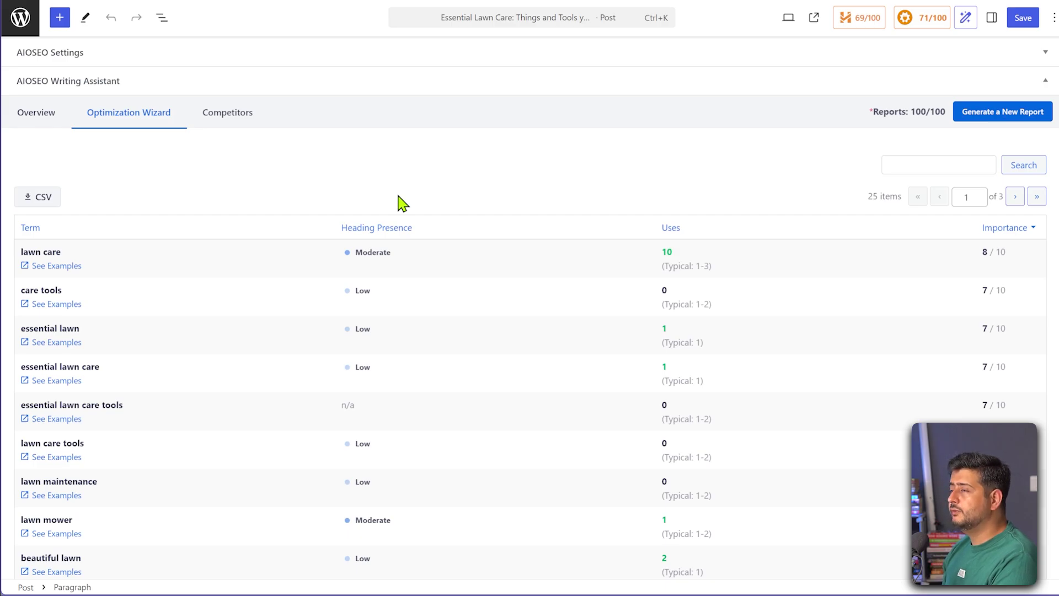
Read through the competitors' usage examples for the term "lawn care" and close them.
click(63, 267)
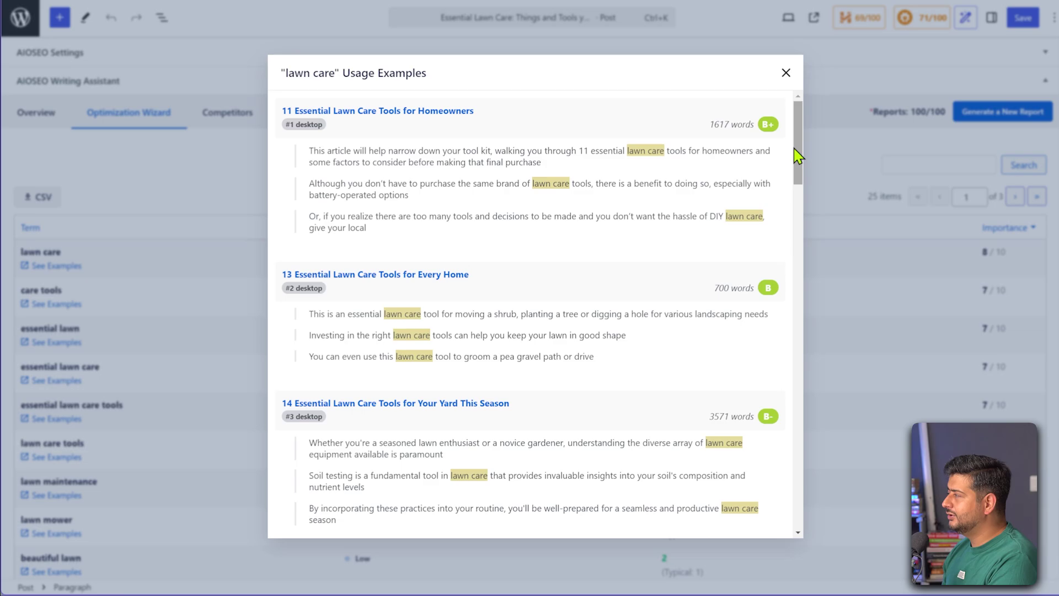
mouse_move(797, 159)
mouse_down()
mouse_move(802, 165)
mouse_move(804, 149)
mouse_up()
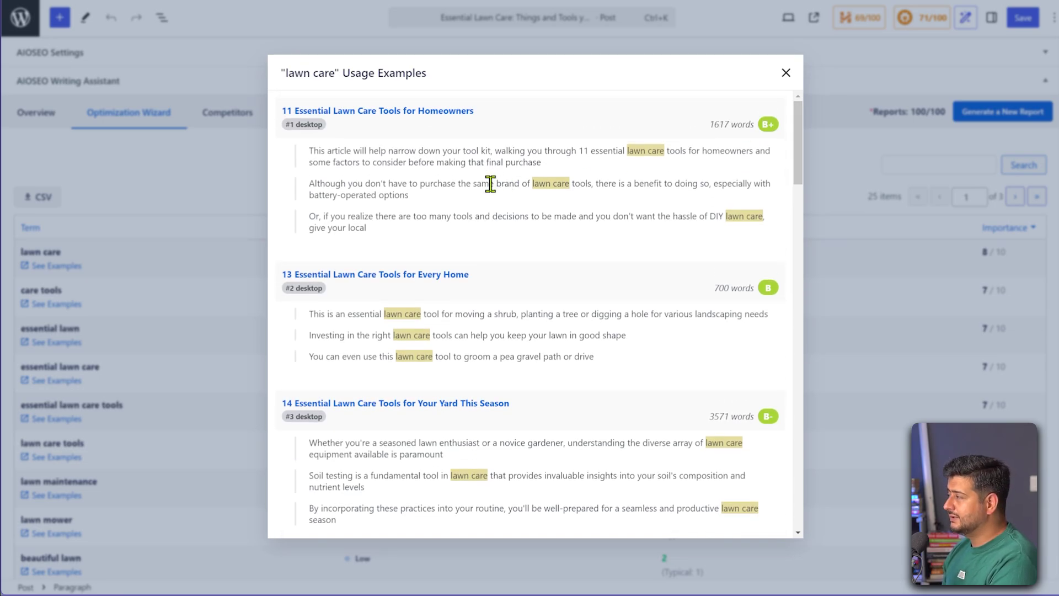
drag(800, 164, 800, 325)
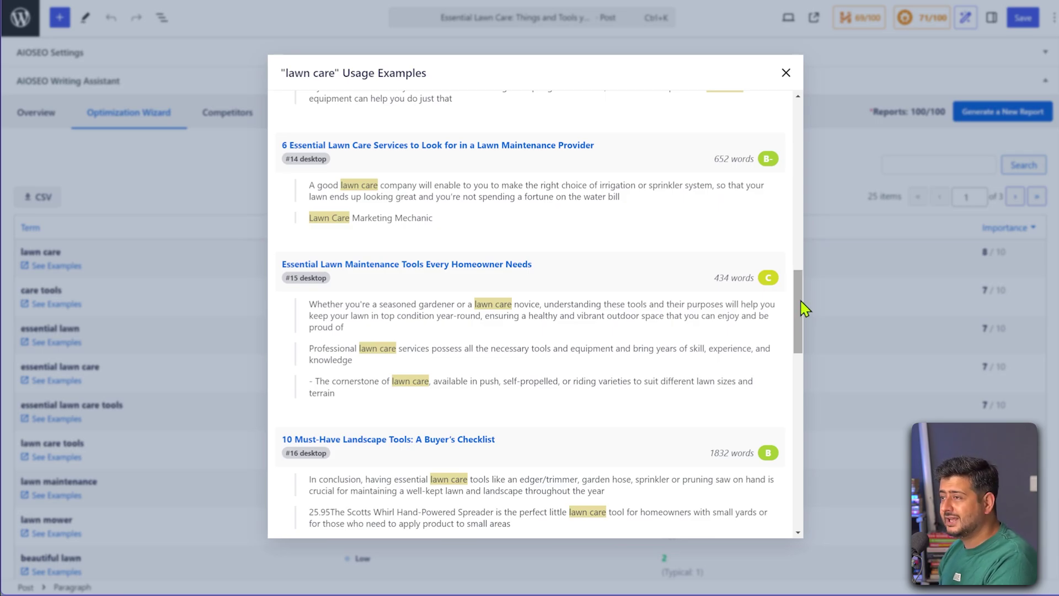
drag(801, 302, 795, 436)
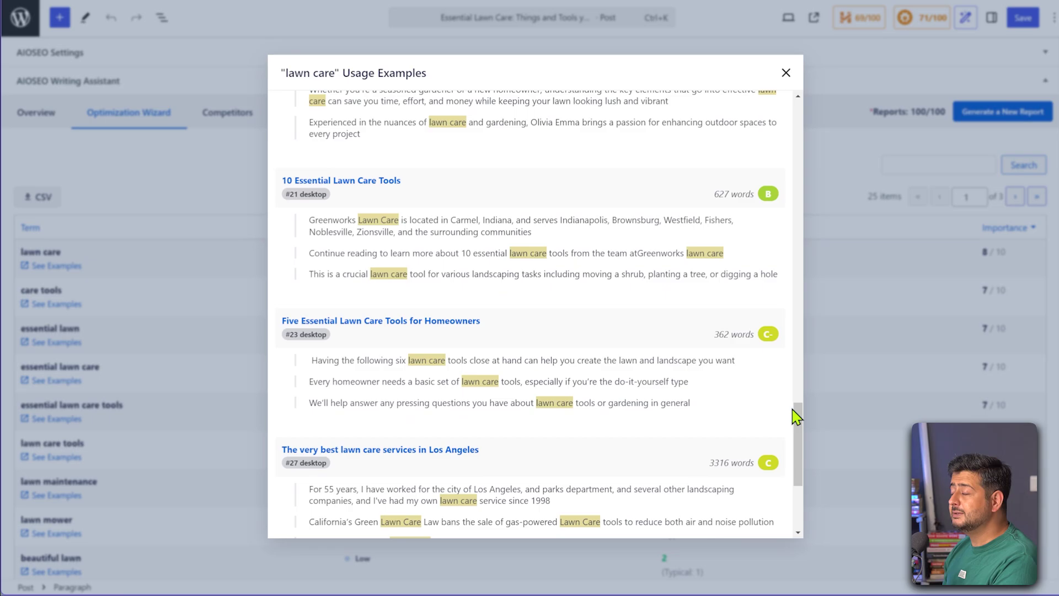
click(786, 73)
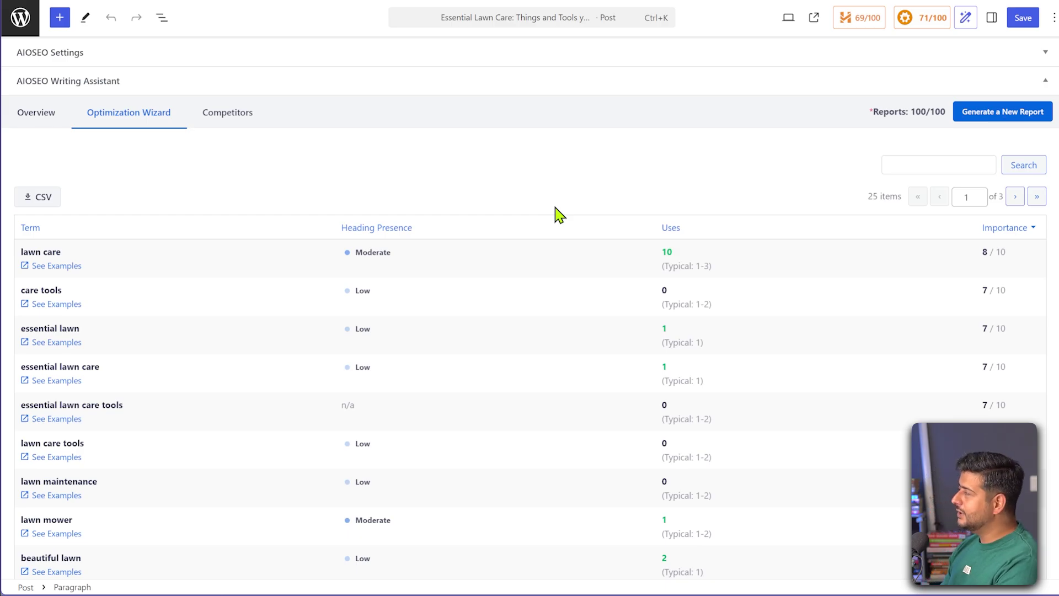
Look through the article's mowing, watering and fertilizing sections in the post editor.
scroll(557, 215, up, 20)
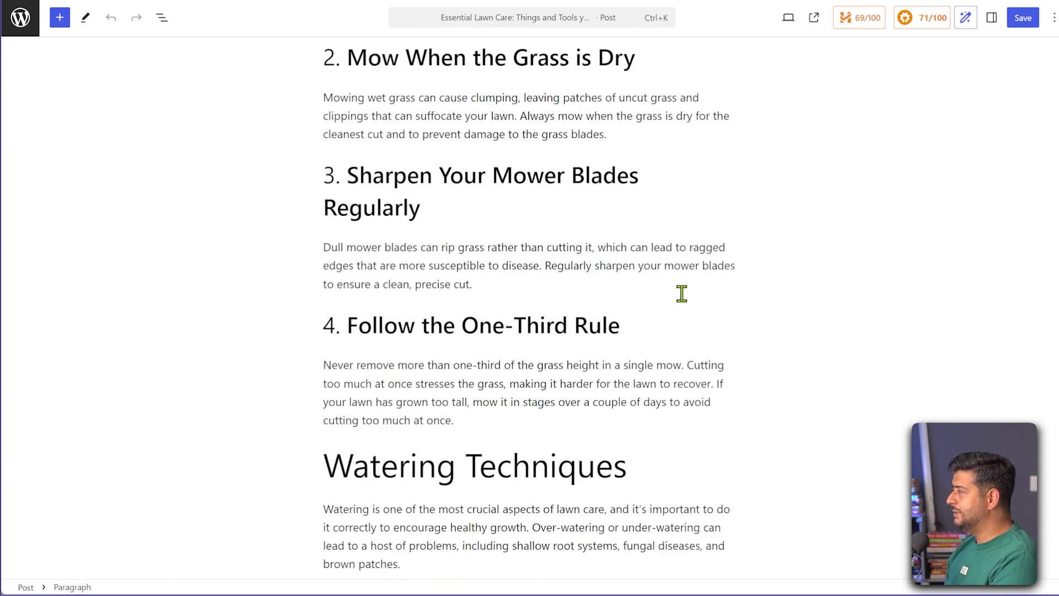
scroll(674, 293, up, 5)
scroll(674, 290, down, 20)
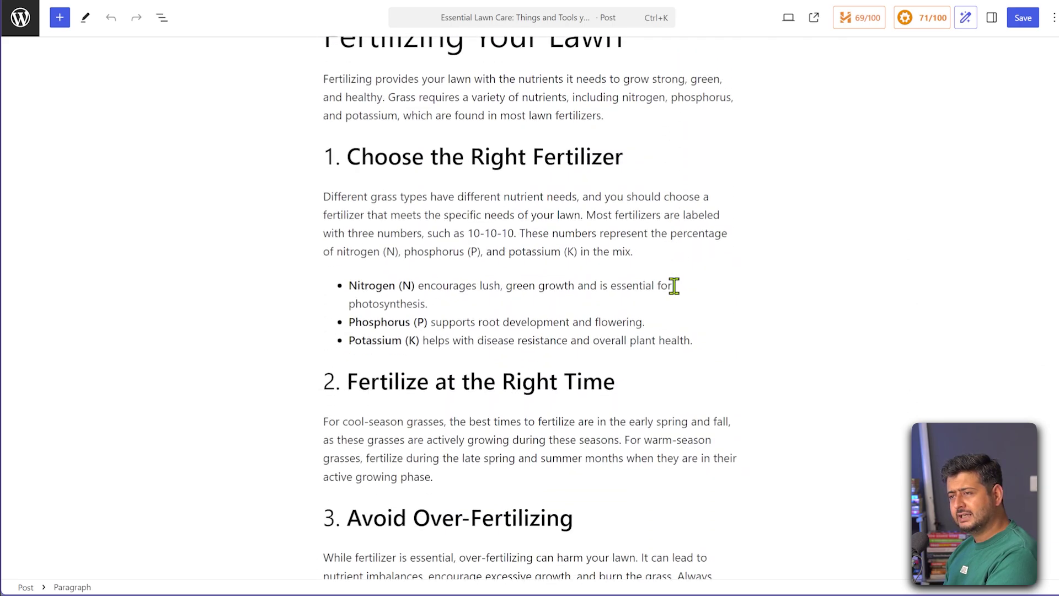
scroll(675, 285, down, 6)
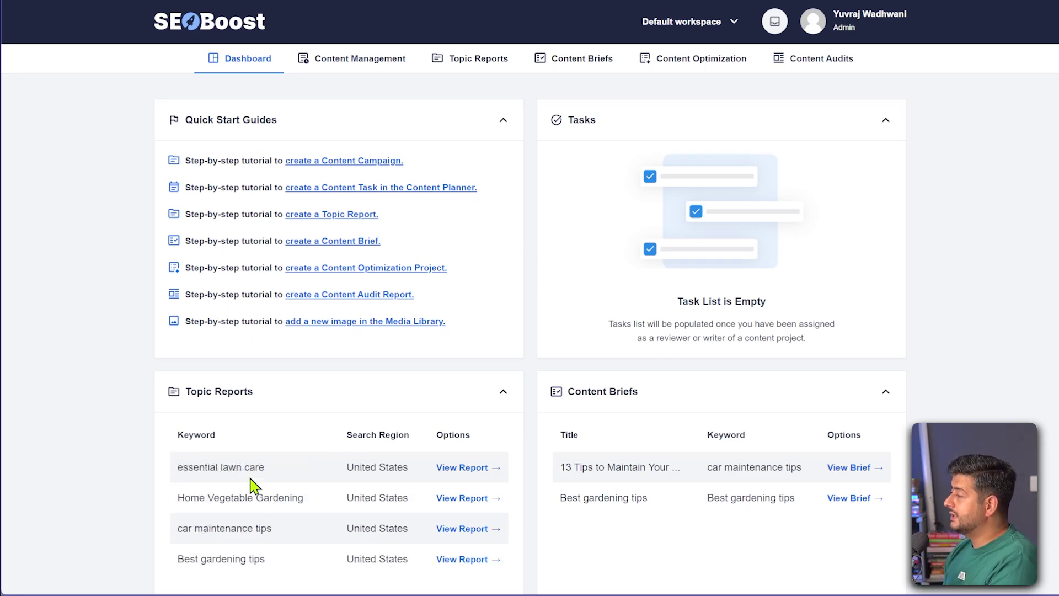
In SEOBoost, open the topic report for "essential lawn care" and review its content analysis of top competing pages.
click(478, 75)
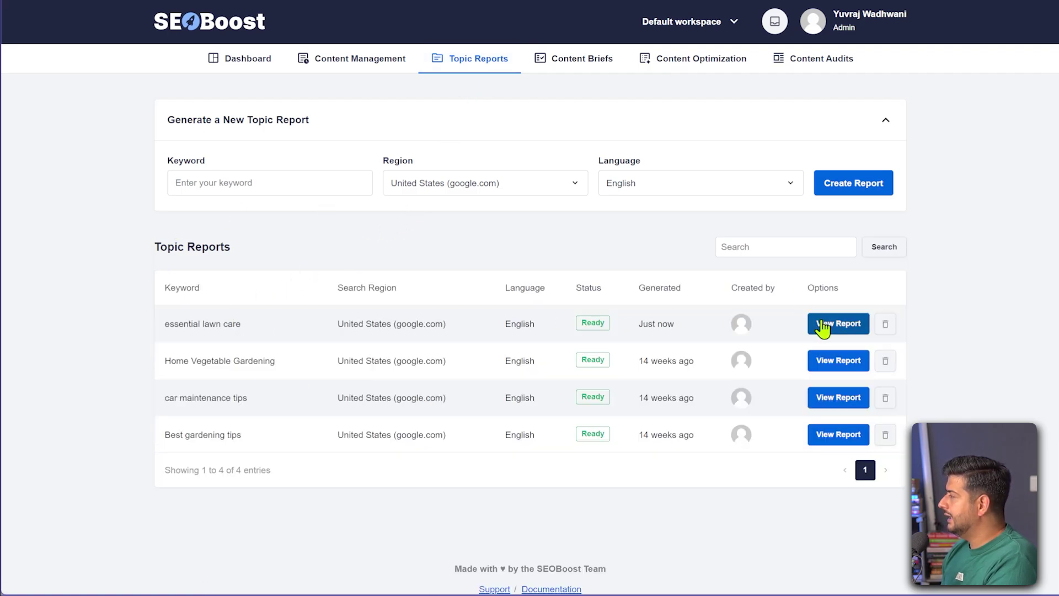
click(816, 326)
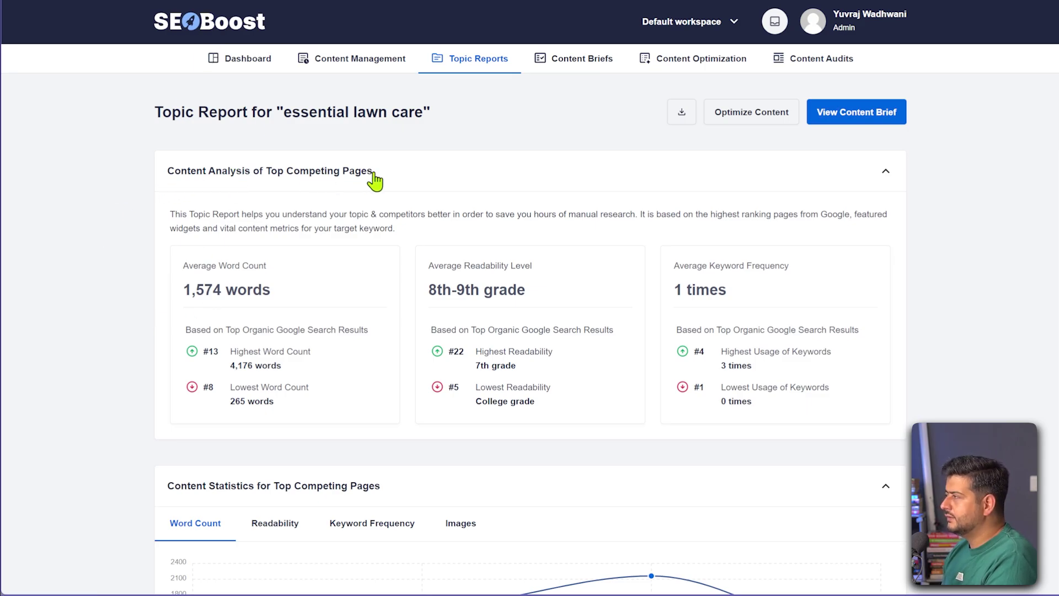
scroll(372, 220, down, 1)
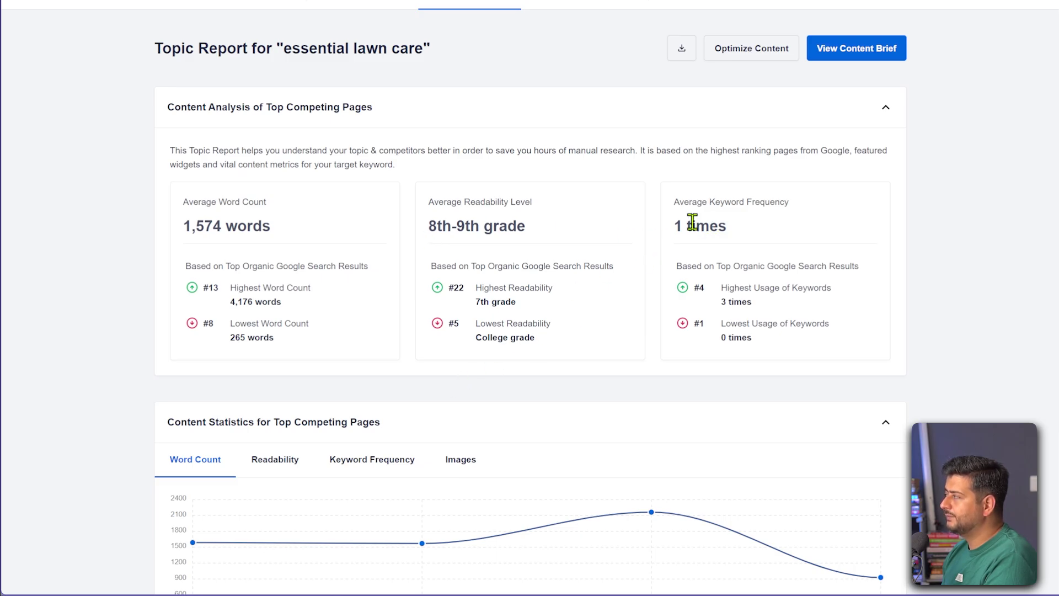
Examine the word count, readability, keyword frequency and image charts for the top competing pages, then the headlines chart.
scroll(790, 268, down, 5)
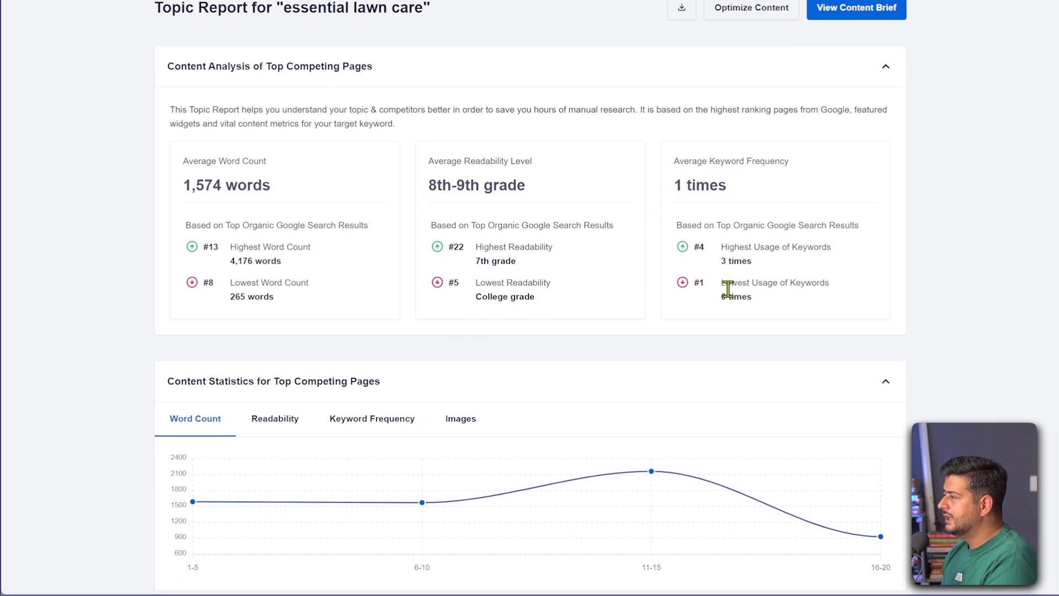
mouse_move(196, 304)
mouse_move(417, 304)
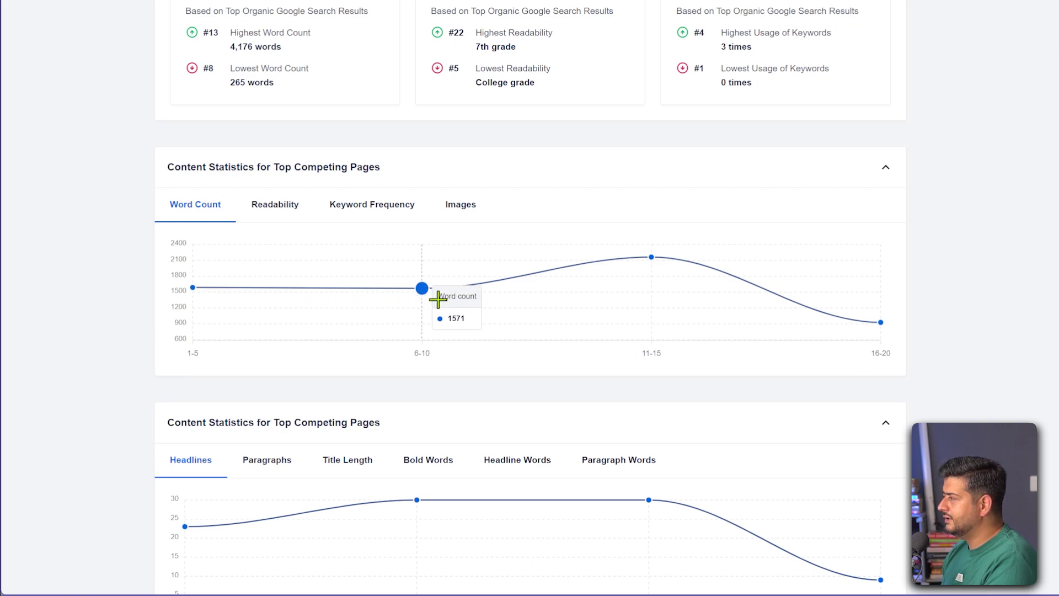
mouse_move(654, 264)
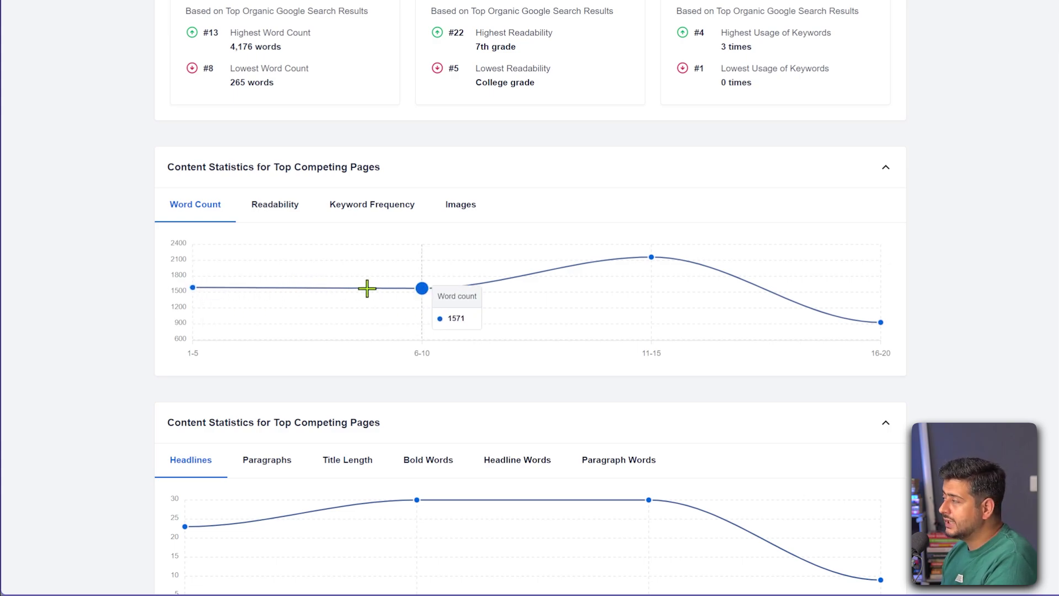
click(274, 208)
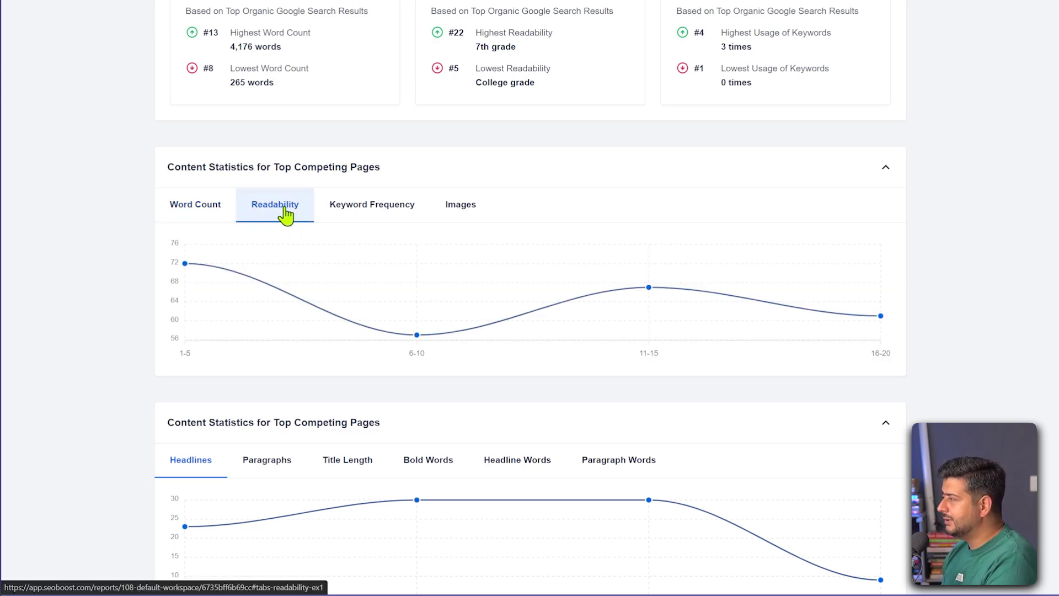
click(353, 218)
click(457, 218)
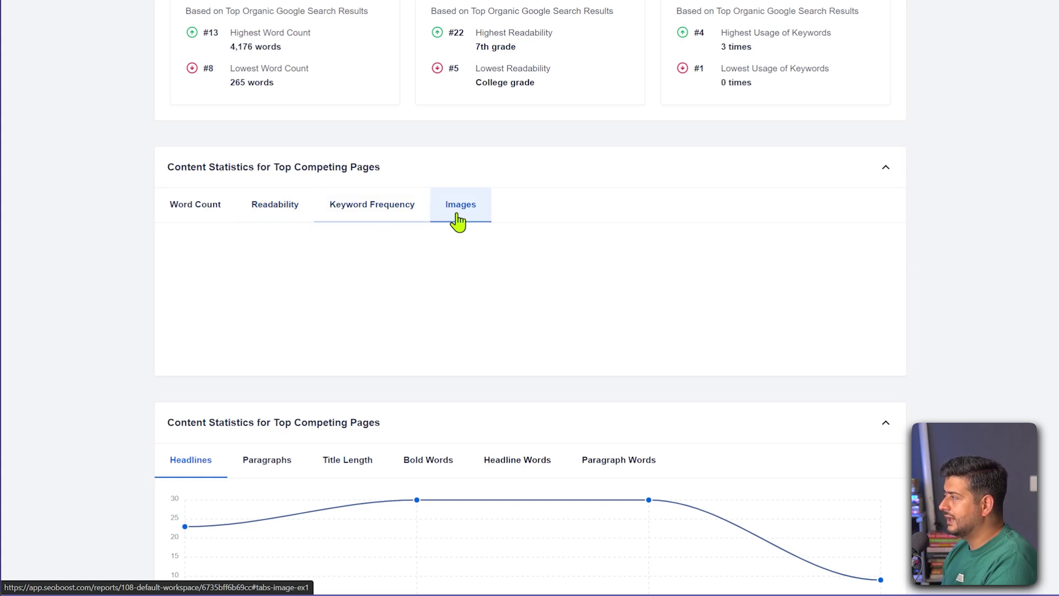
scroll(108, 378, down, 3)
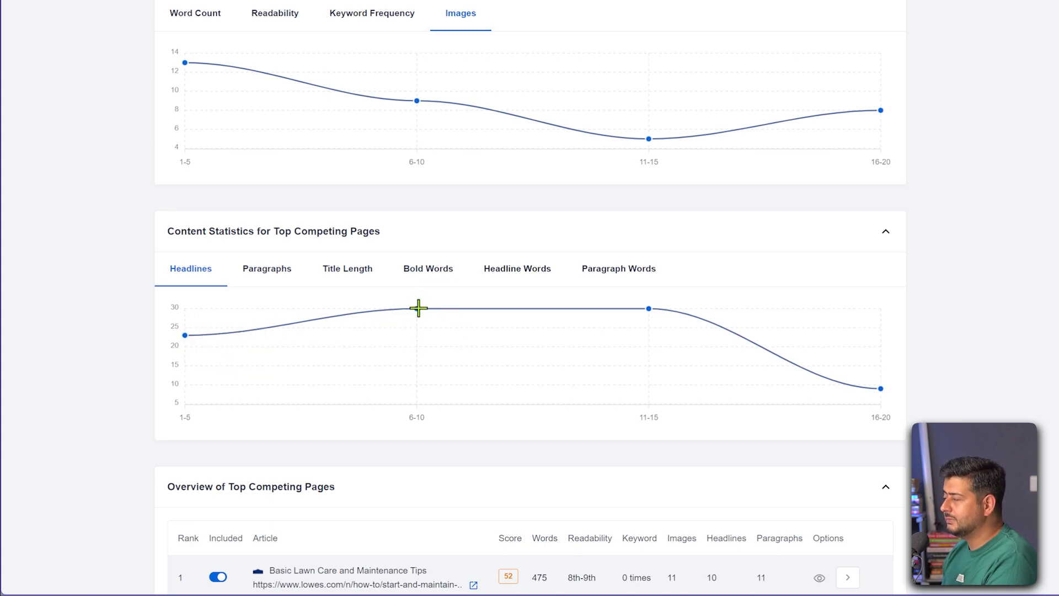
Examine the paragraphs, title length, bold words, headline words and paragraph words charts for the top competing pages.
click(272, 272)
click(347, 272)
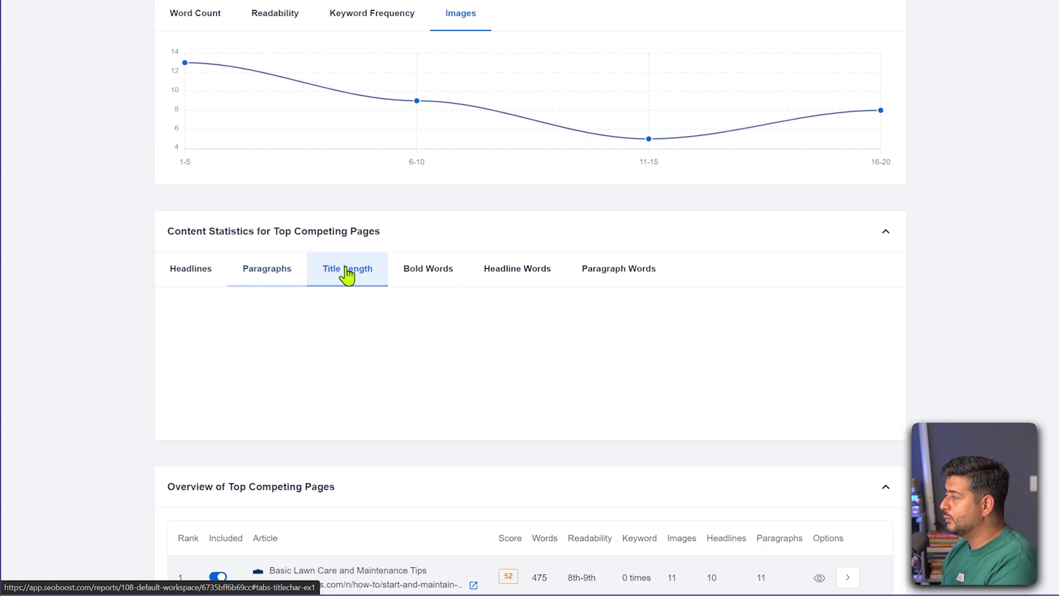
click(417, 274)
click(497, 274)
click(608, 274)
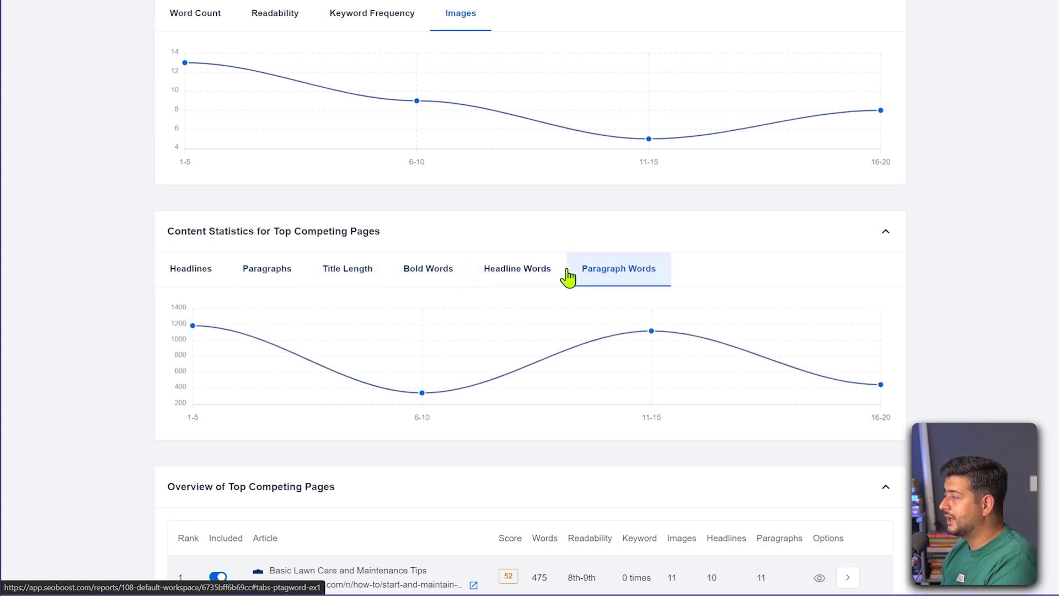
Review the overview of top competing pages, previewing the details of the rank 1 article and closing them.
scroll(160, 298, down, 6)
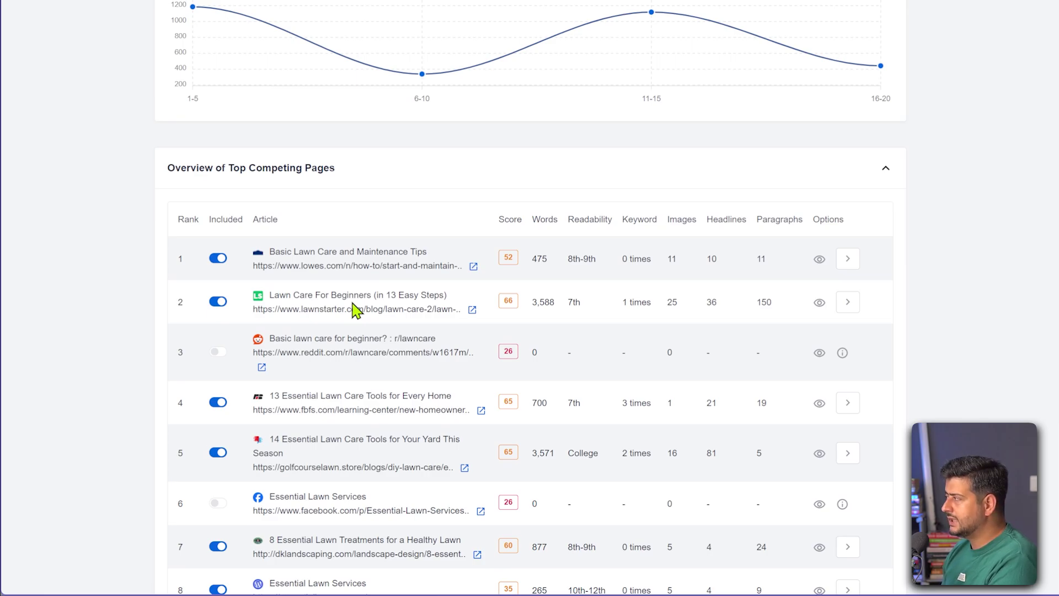
scroll(872, 312, down, 1)
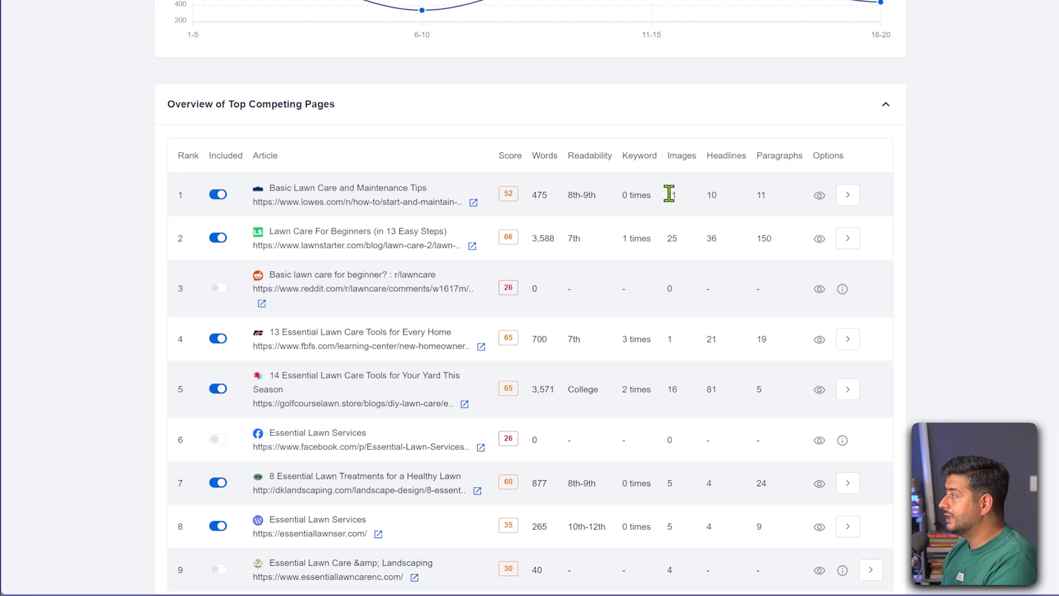
click(820, 198)
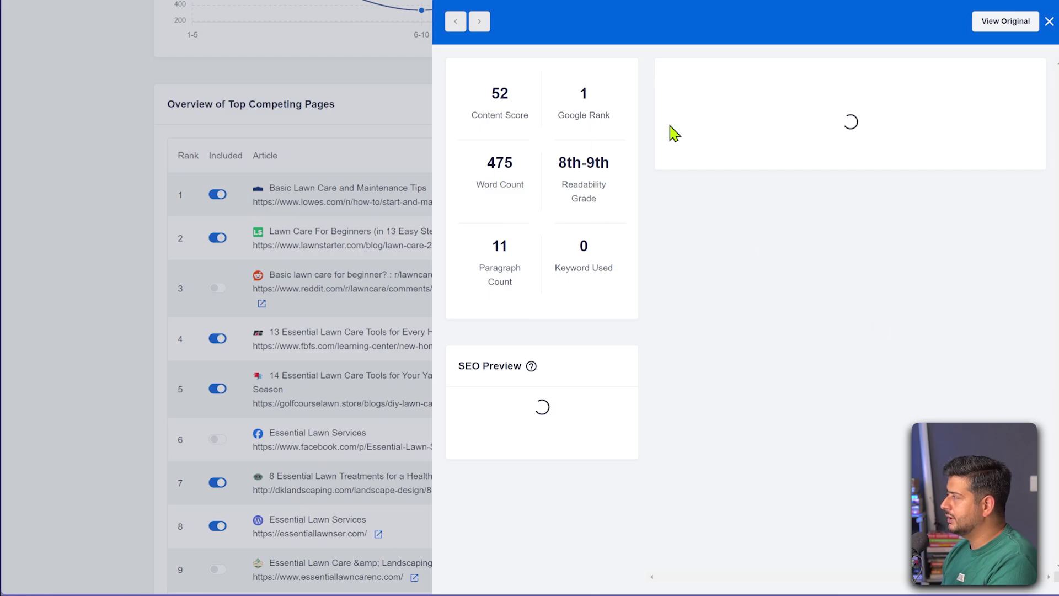
click(1051, 23)
scroll(855, 339, down, 5)
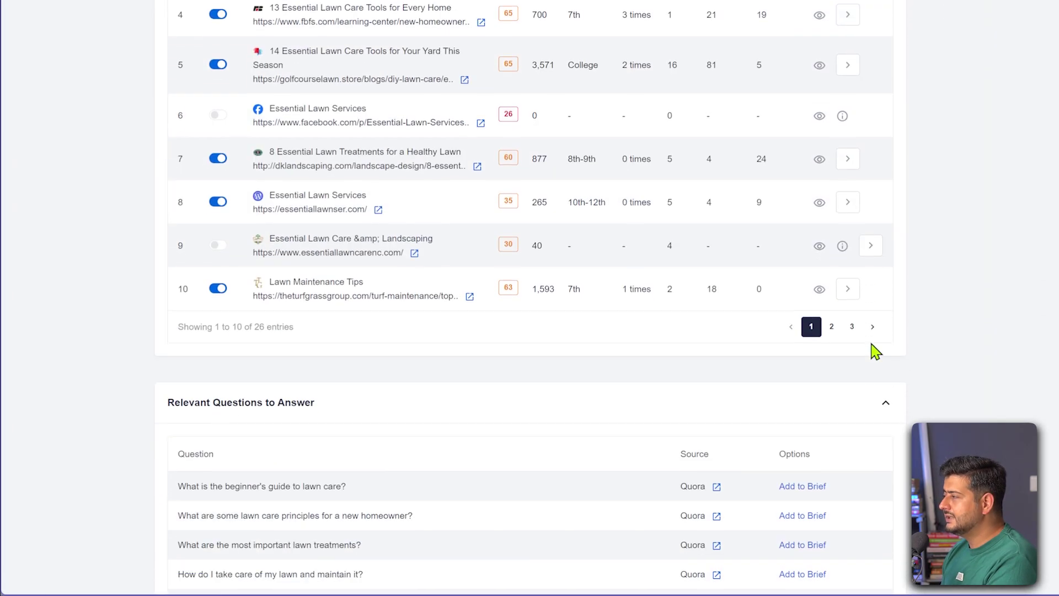
scroll(877, 351, down, 2)
scroll(882, 350, up, 6)
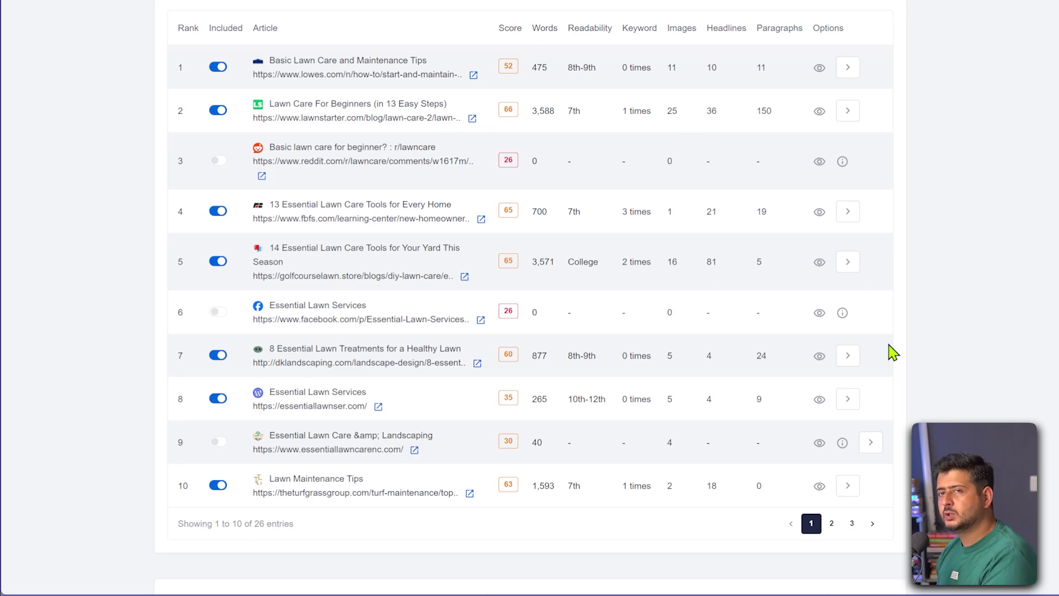
scroll(893, 356, down, 5)
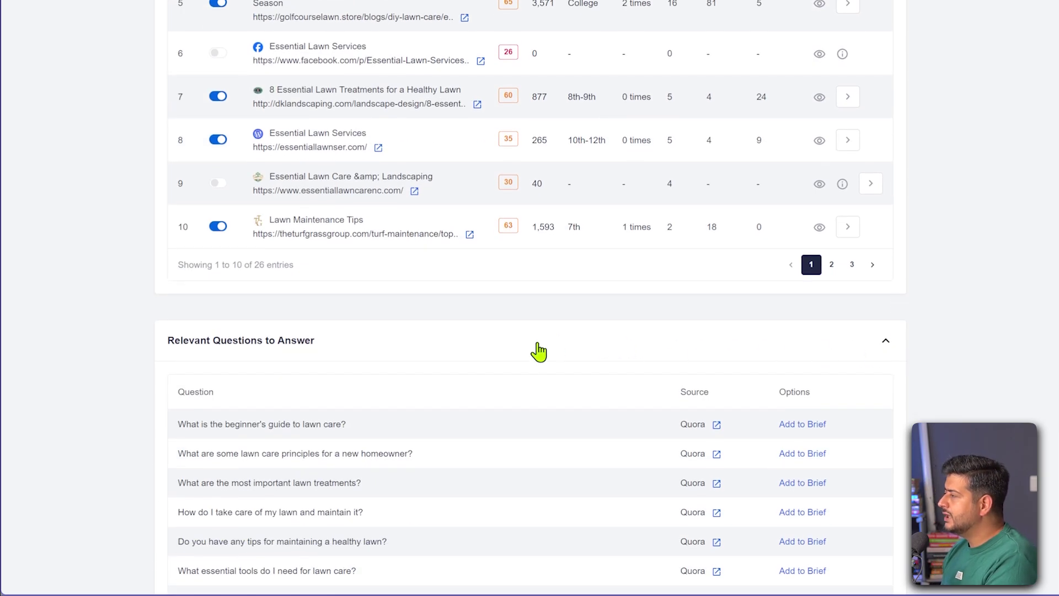
Read the relevant questions to answer and go to the last page of the list.
scroll(522, 351, down, 3)
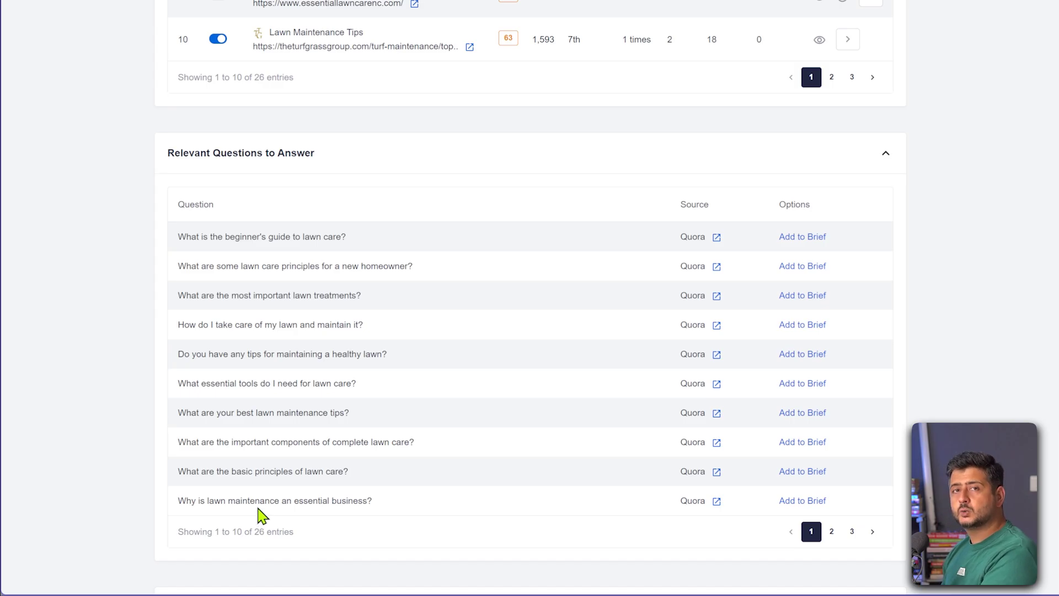
click(873, 532)
click(874, 533)
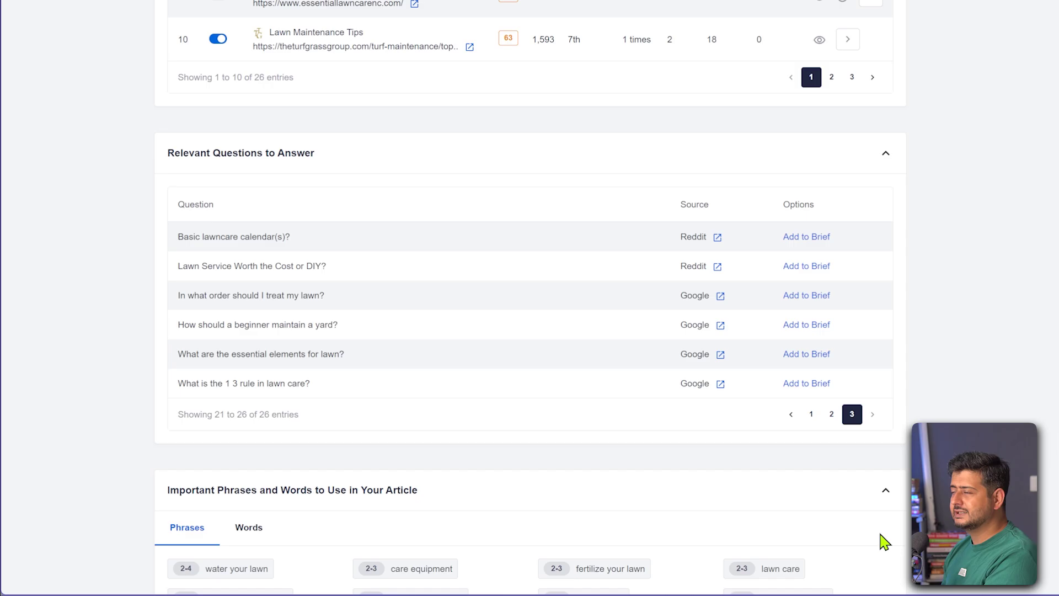
Review the report's important phrases, alt texts and outbound URLs from top ranking articles, then return to the report's beginning.
scroll(355, 400, down, 7)
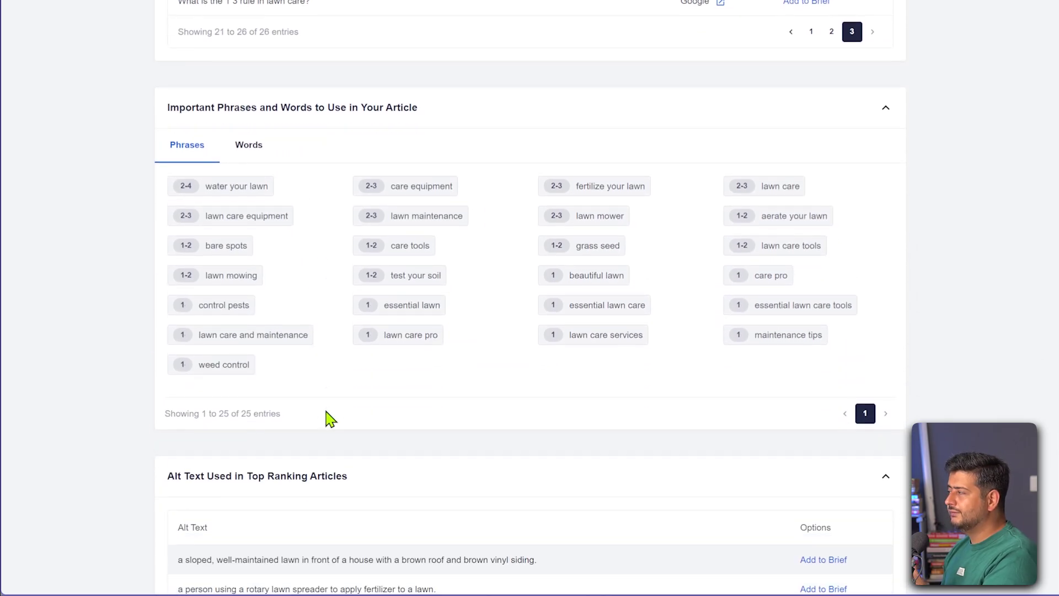
scroll(367, 188, down, 3)
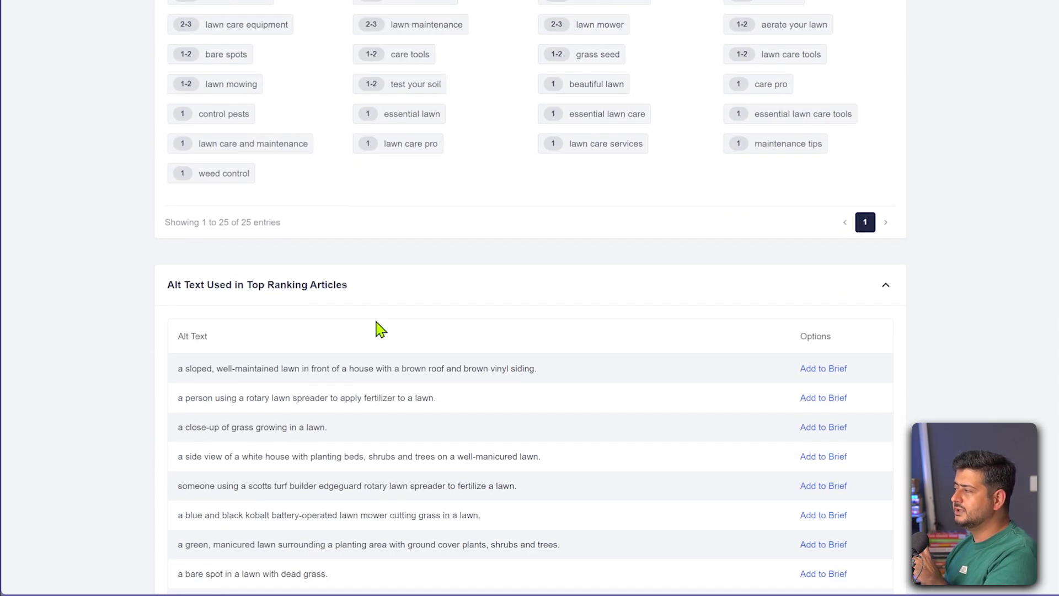
scroll(534, 414, down, 4)
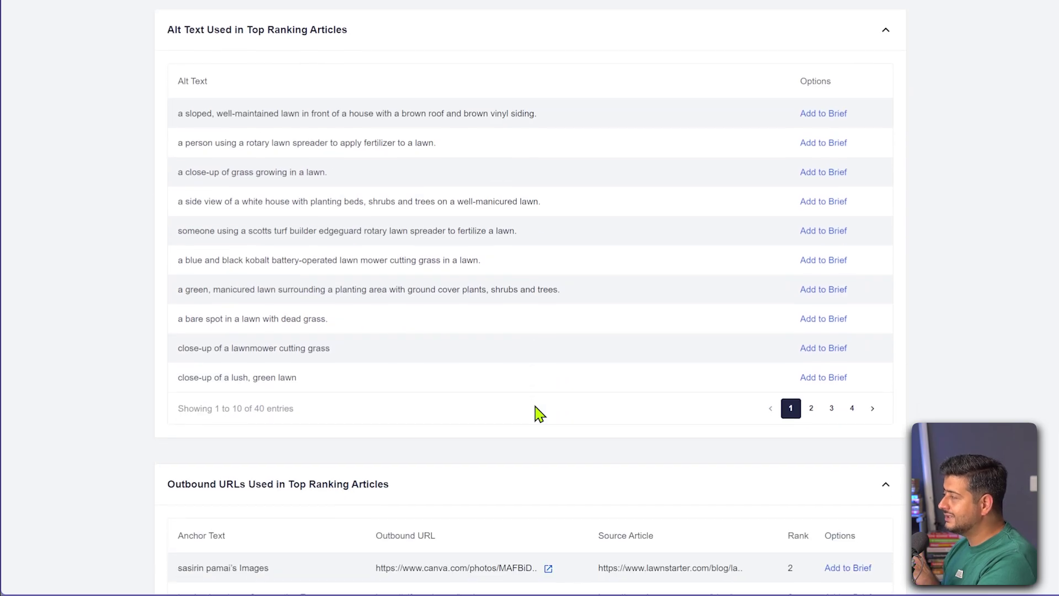
scroll(534, 414, down, 3)
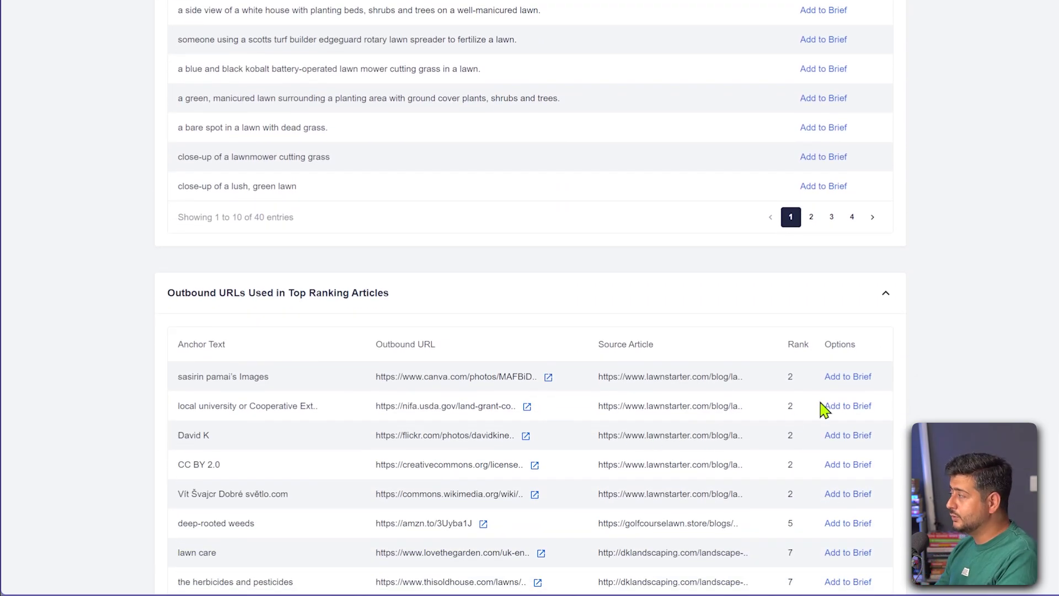
scroll(913, 383, down, 4)
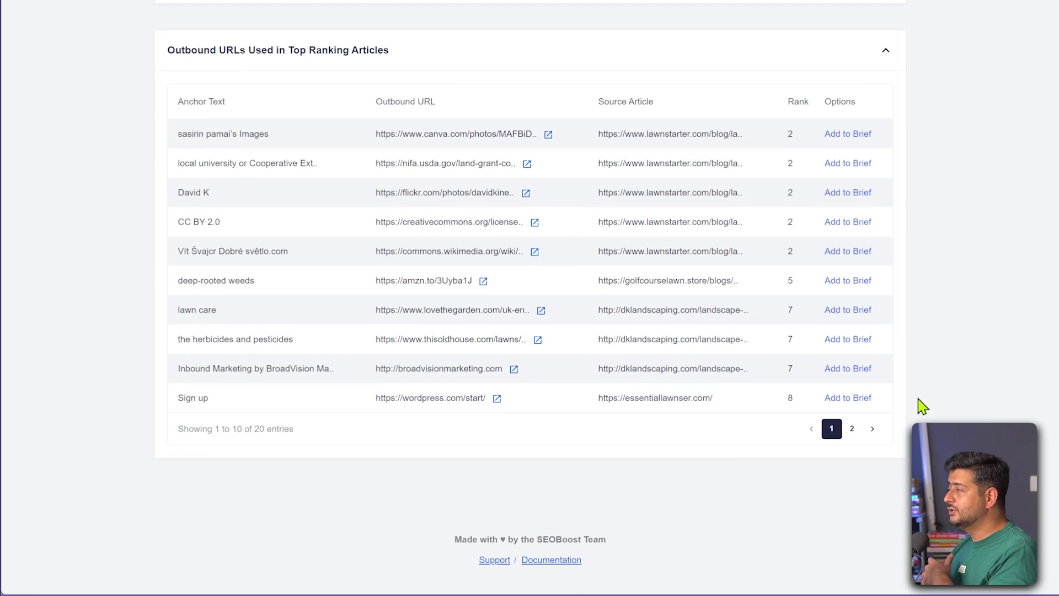
scroll(920, 404, up, 8)
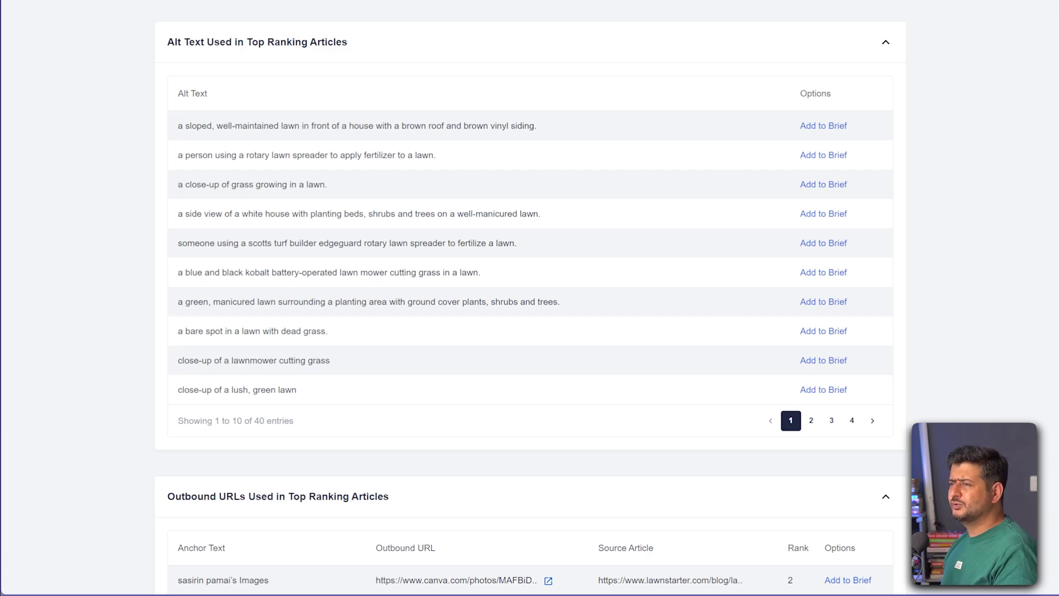
scroll(530, 298, up, 3)
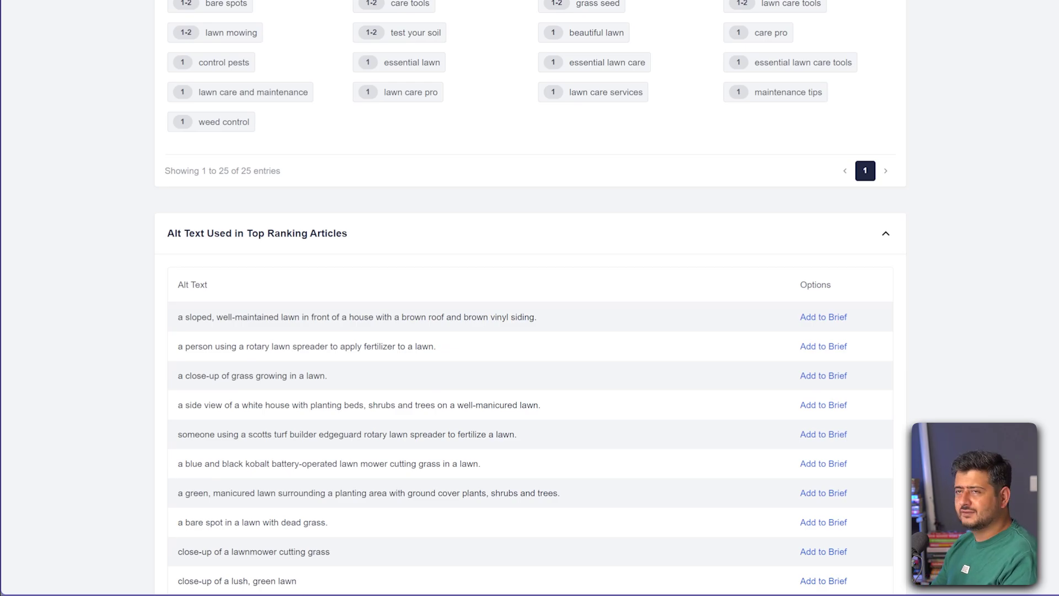
scroll(529, 298, up, 20)
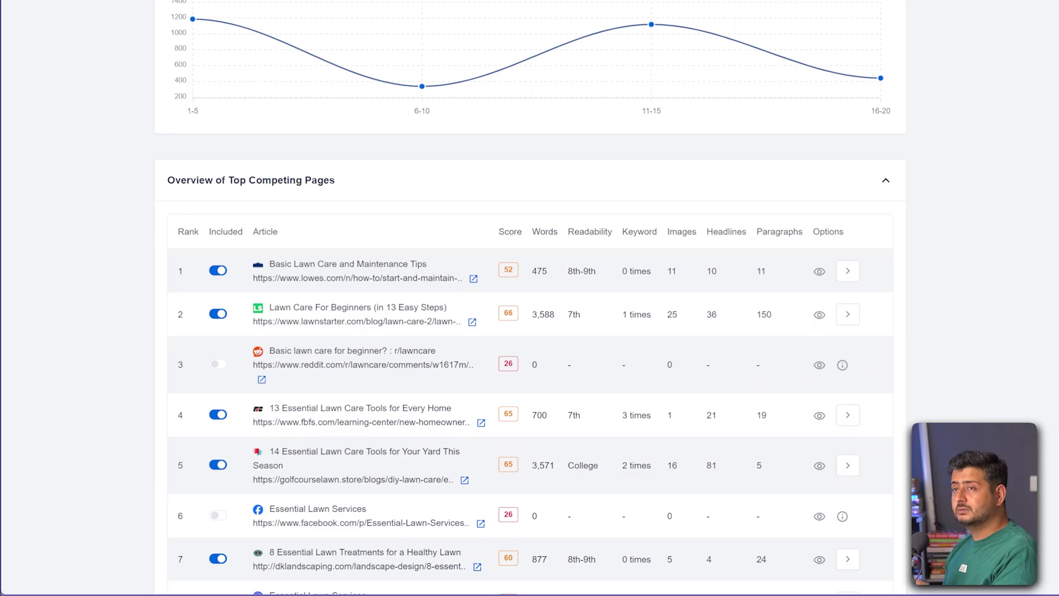
scroll(914, 424, up, 20)
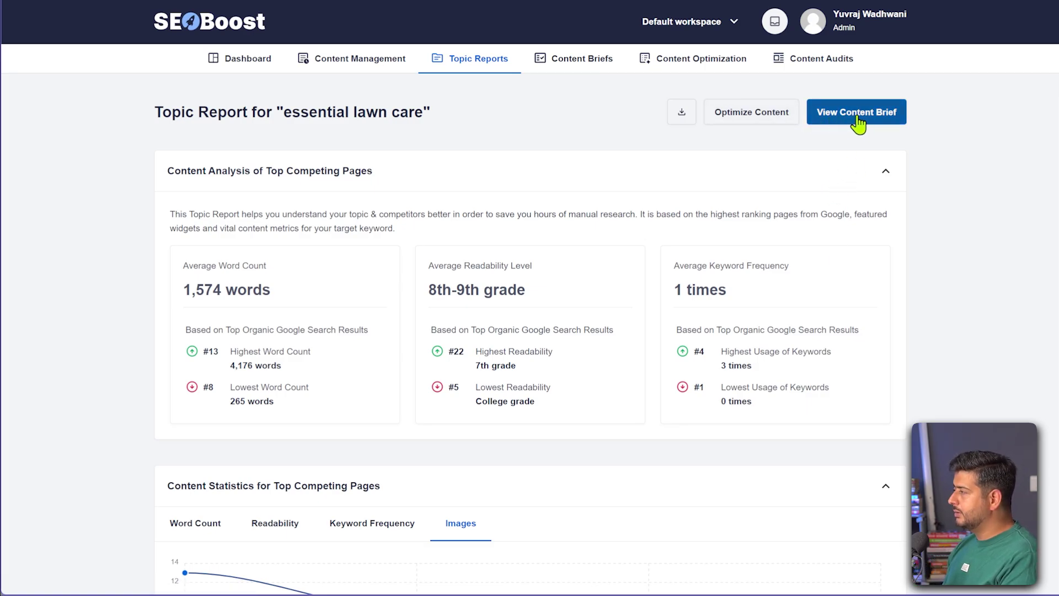
Add the question "How do I take care of my lawn and maintain it?" from the first page of relevant questions to the content brief.
scroll(956, 281, down, 15)
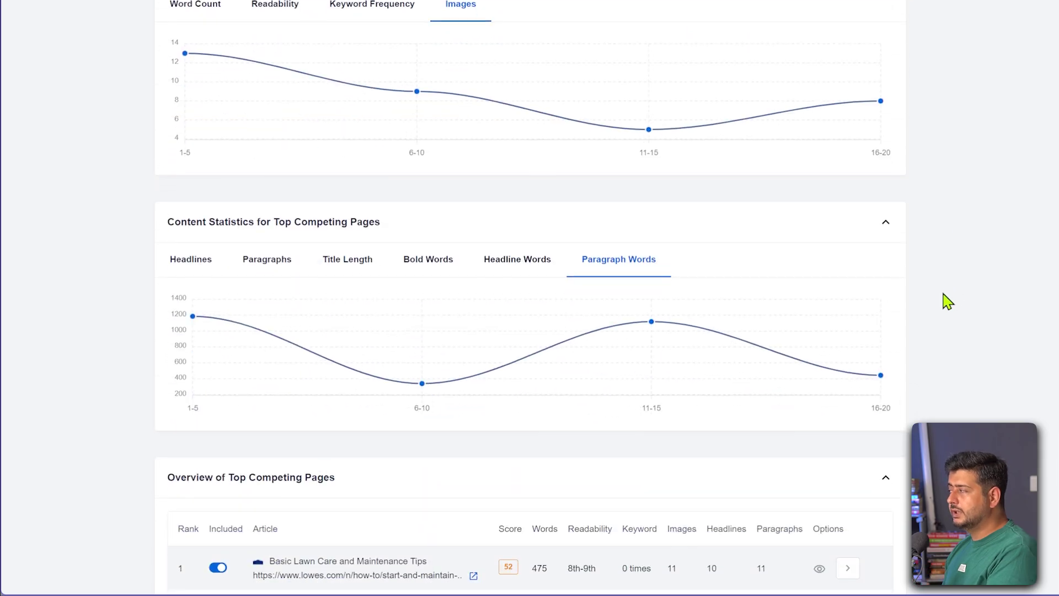
scroll(694, 324, down, 10)
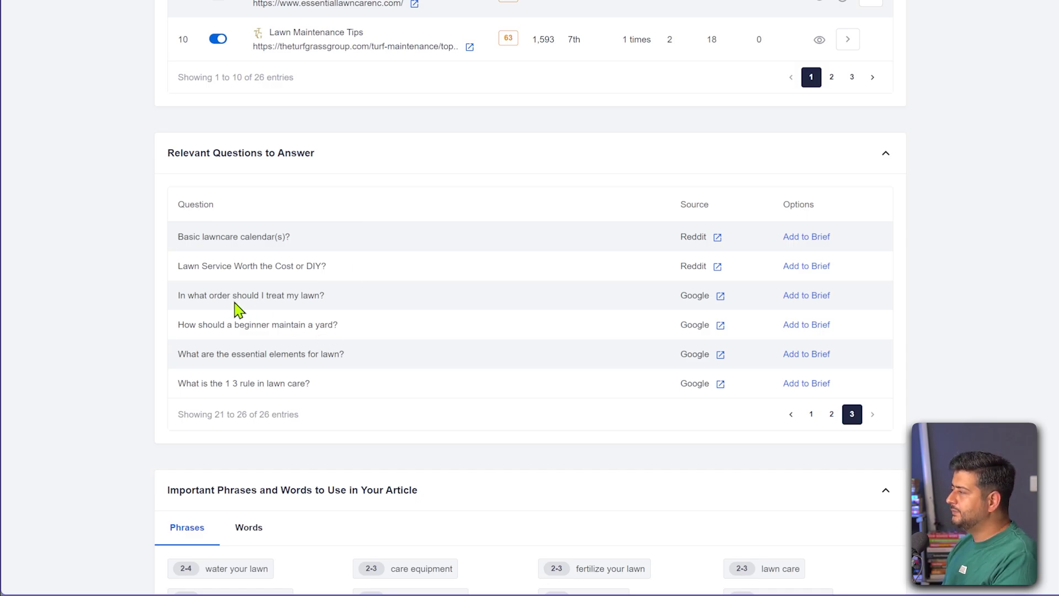
click(811, 413)
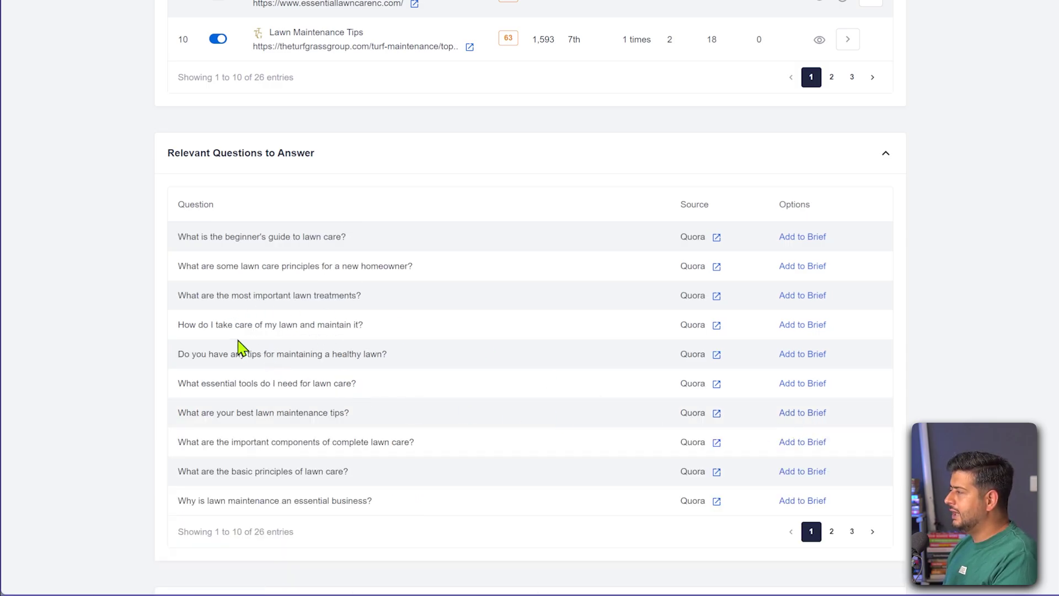
drag(184, 324, 375, 336)
click(385, 335)
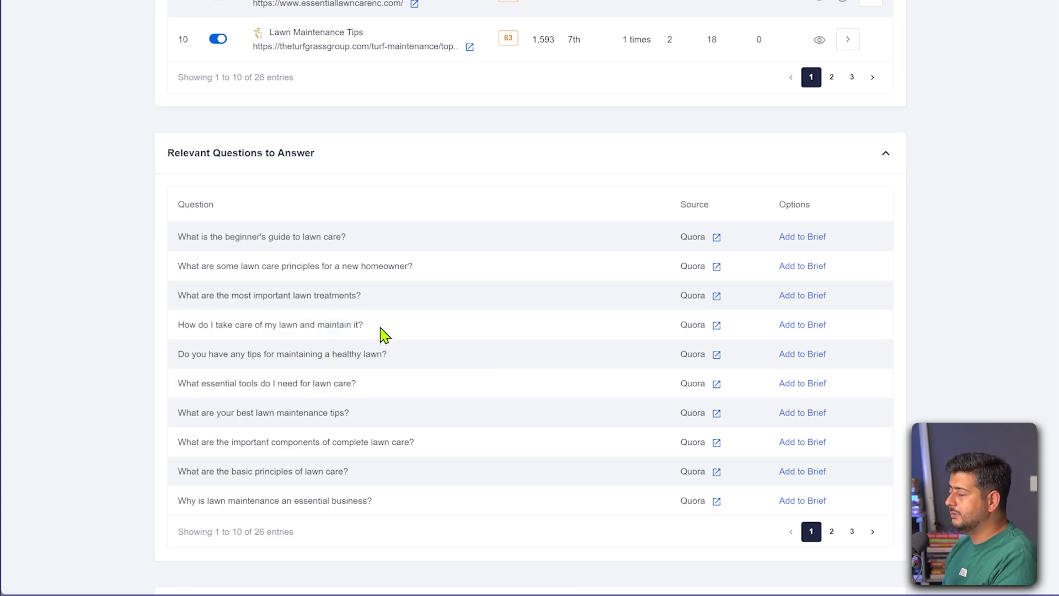
click(797, 328)
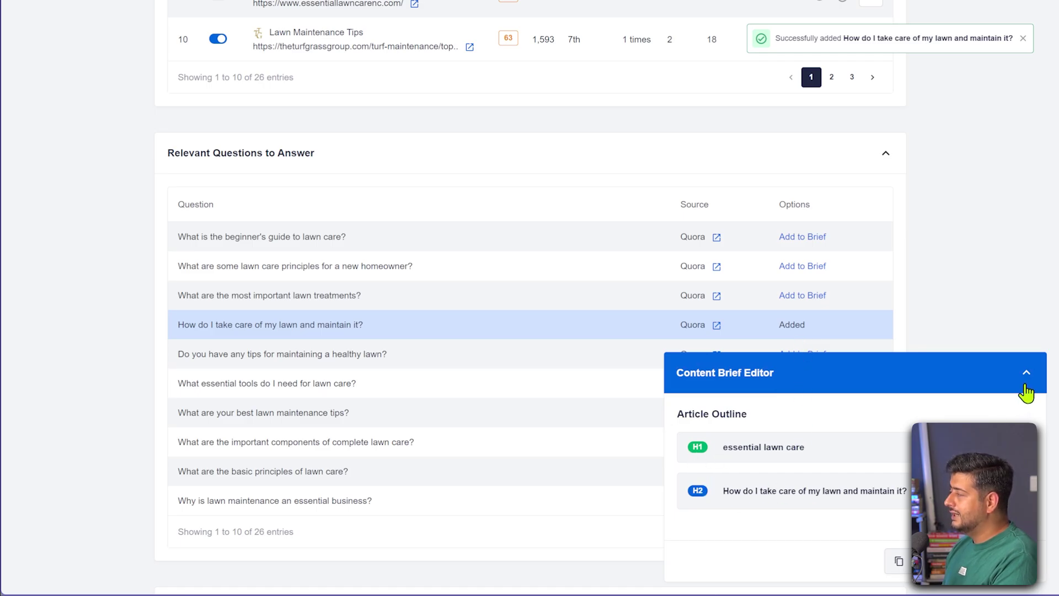
scroll(953, 250, down, 5)
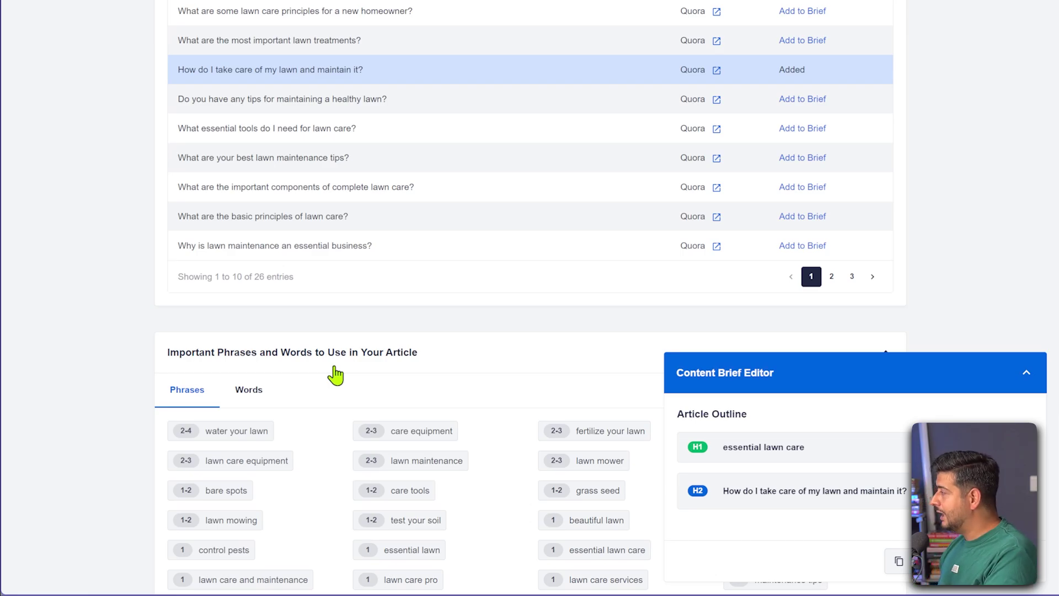
Switch back to the WordPress post editor, dismiss the Generate a New Report dialog and look over the article and its Optimization Wizard terms.
click(740, 3)
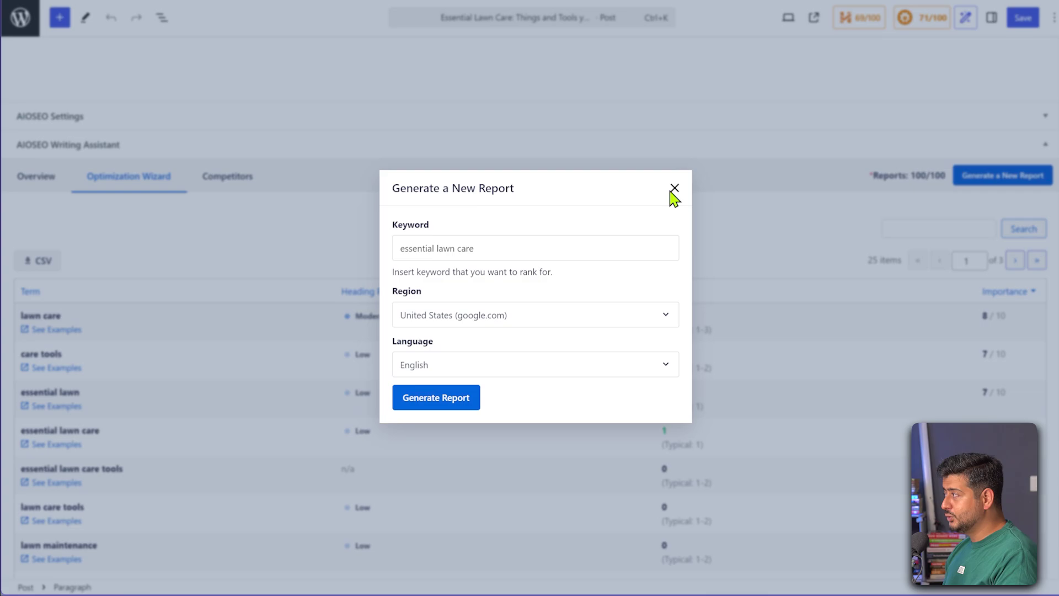
click(674, 189)
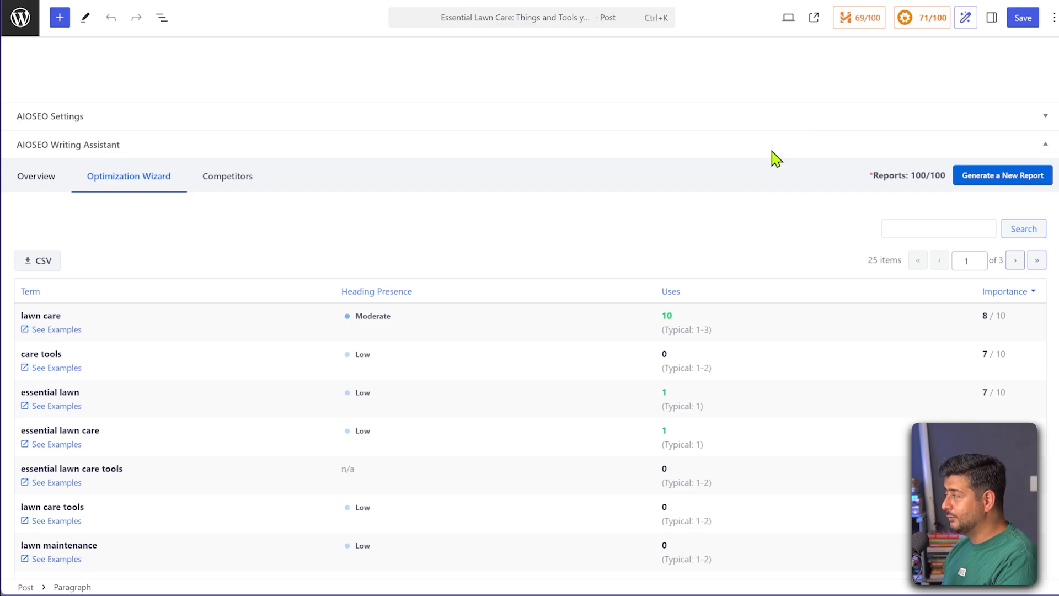
scroll(605, 267, up, 10)
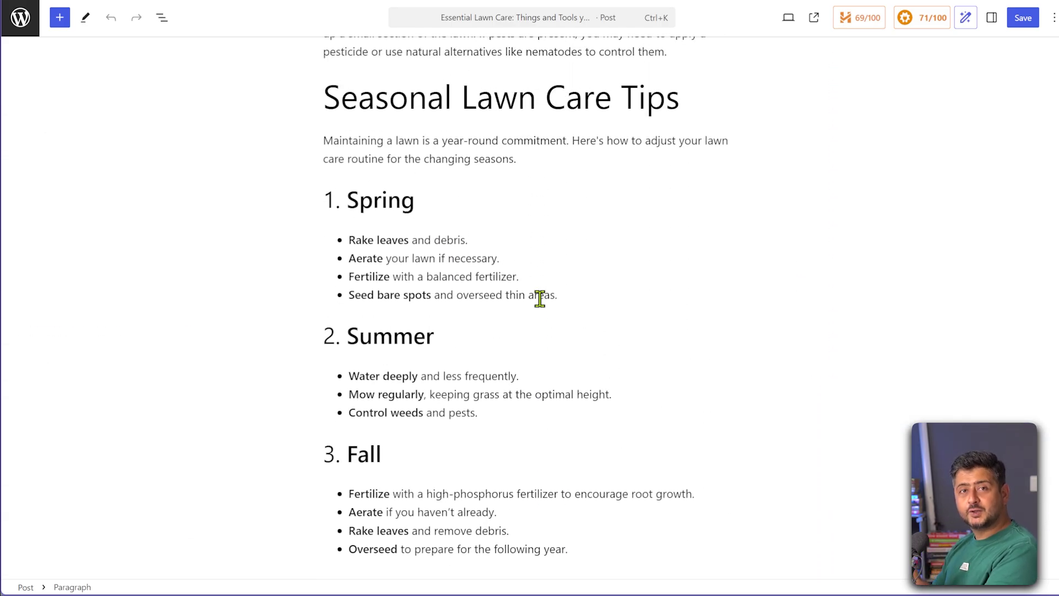
scroll(547, 331, down, 10)
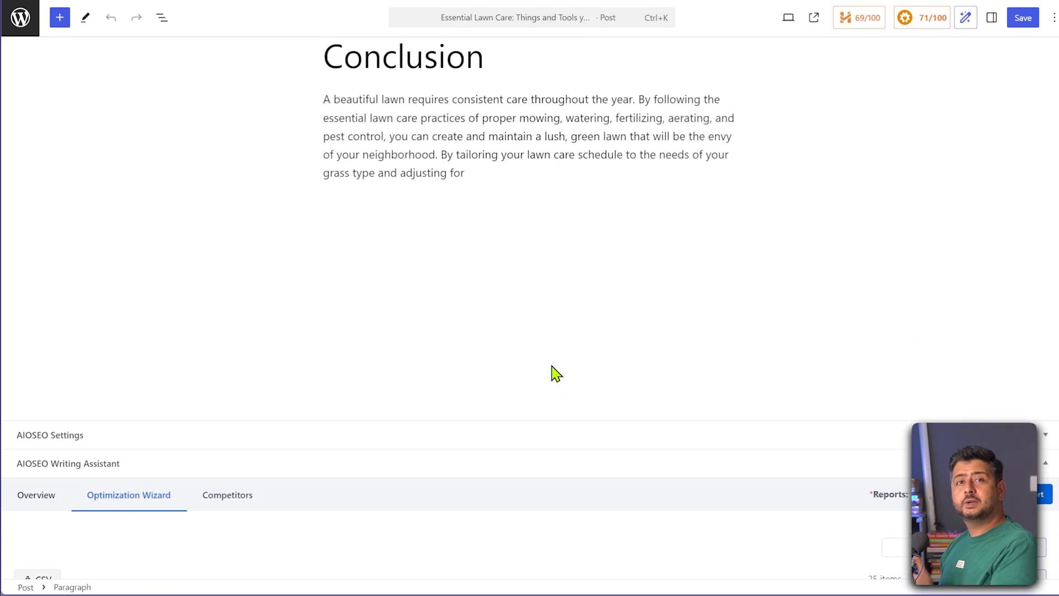
scroll(559, 366, down, 4)
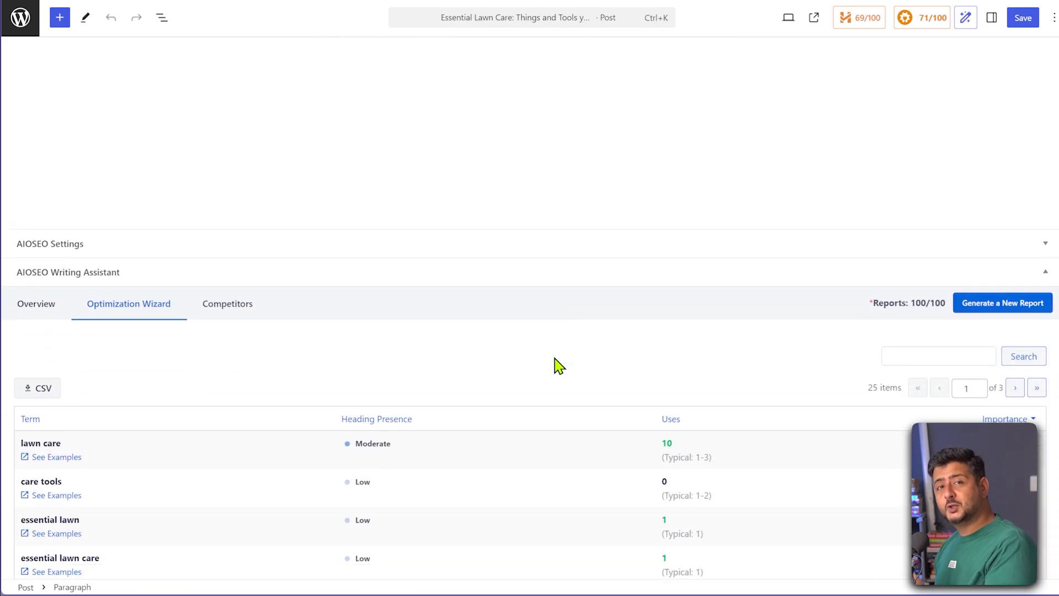